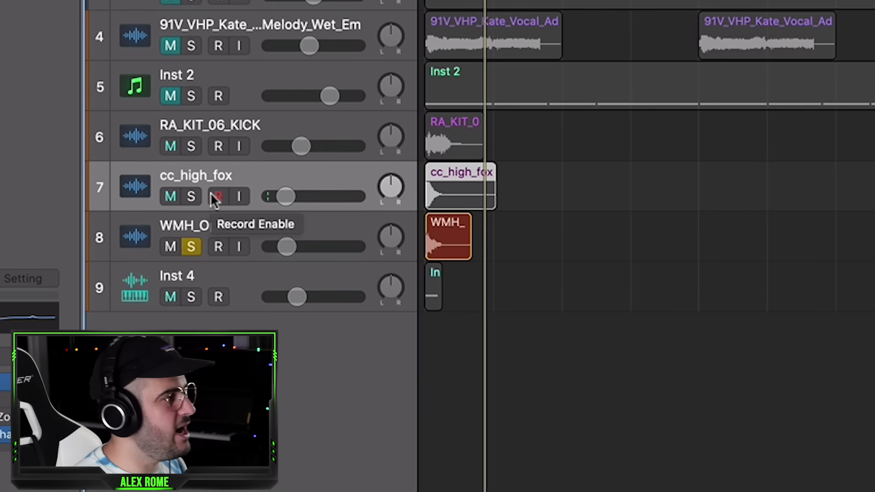
- Audition the open hi-hat sample and the soloed Inst 4 closed hi-hat sample
key("space")
key("space")
left_click(191, 297, "alt")
left_click(236, 276)
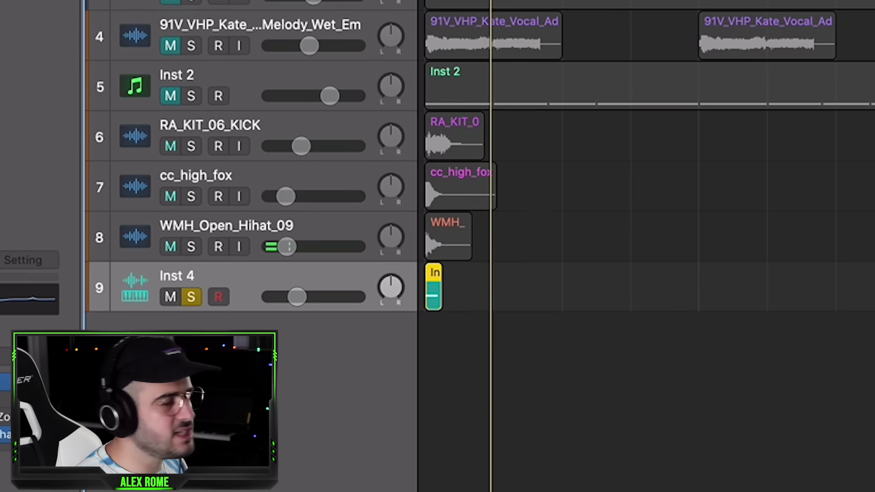
key("space")
- Repeat the RA_KIT_06_KICK region on every beat to fill four bars
left_click_drag(524, 192, 424, 191)
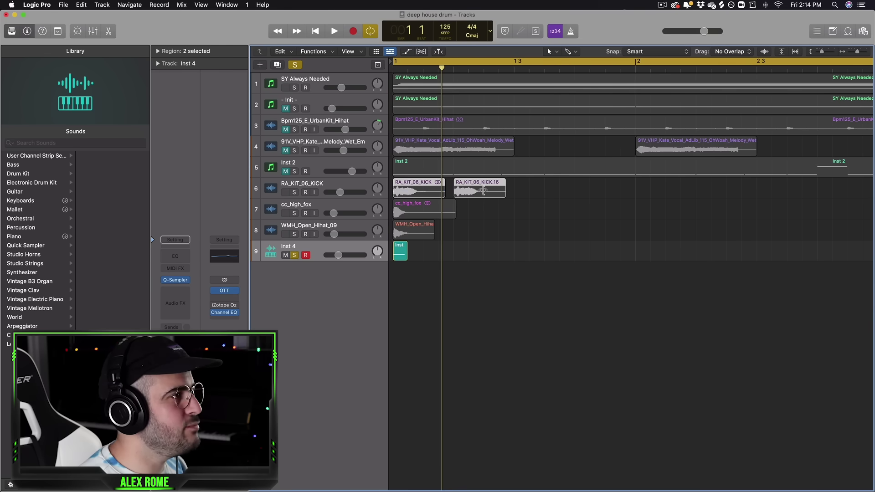
key("super+r")
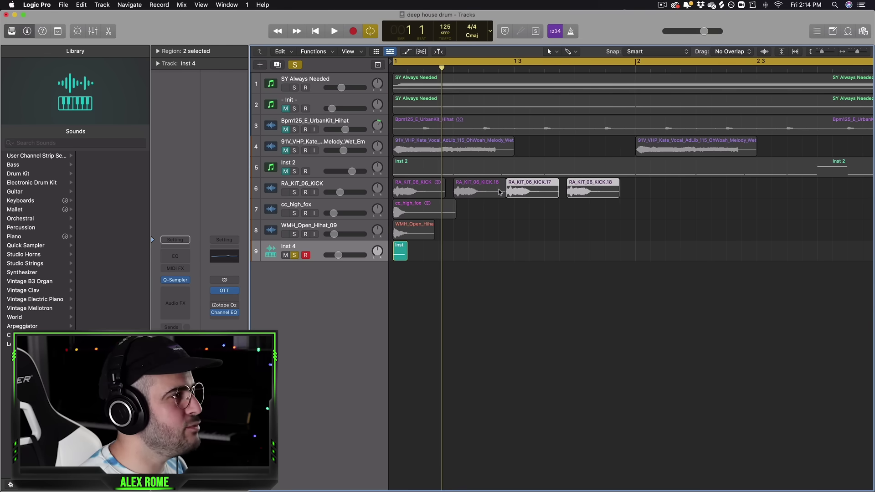
left_click_drag(518, 191, 408, 186)
key("super+r")
left_click_drag(646, 189, 658, 187)
left_click(797, 53)
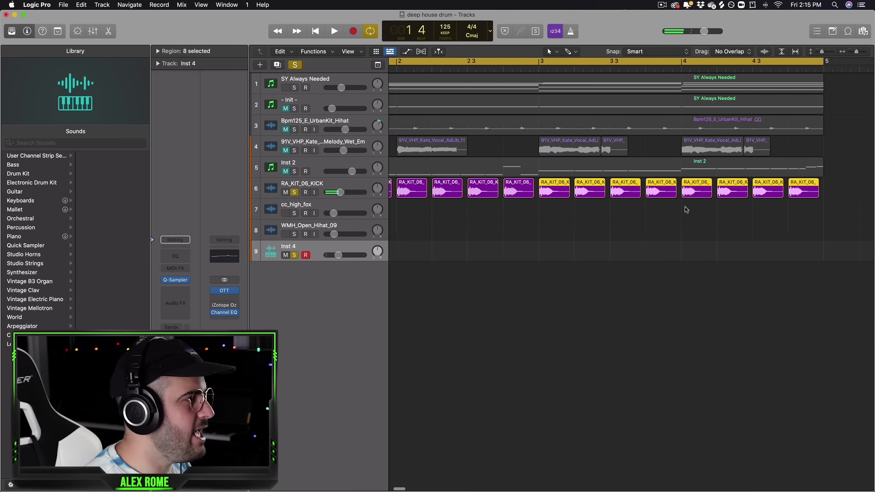
- Solo the cc_high_fox track, place its hit on beats 2 and 4 throughout the pattern, and listen with the kick
scroll(451, 218, "left", 3)
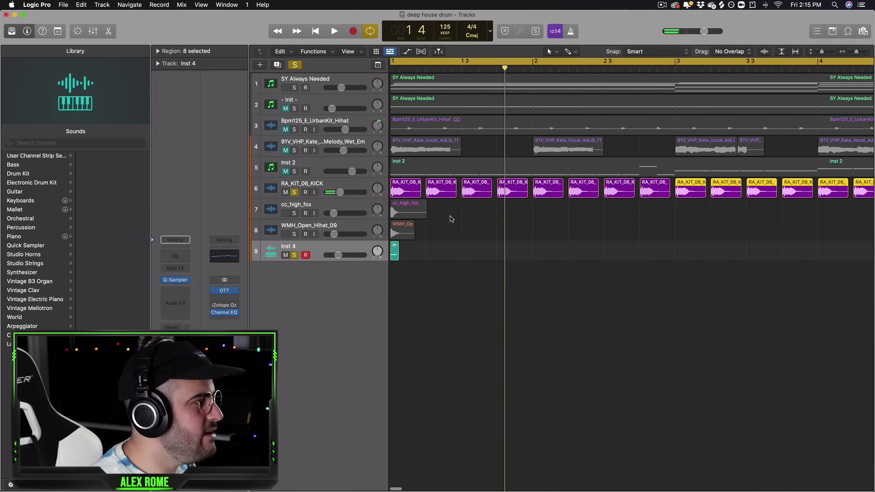
left_click(299, 209)
left_click_drag(400, 210, 519, 212)
key("super+r")
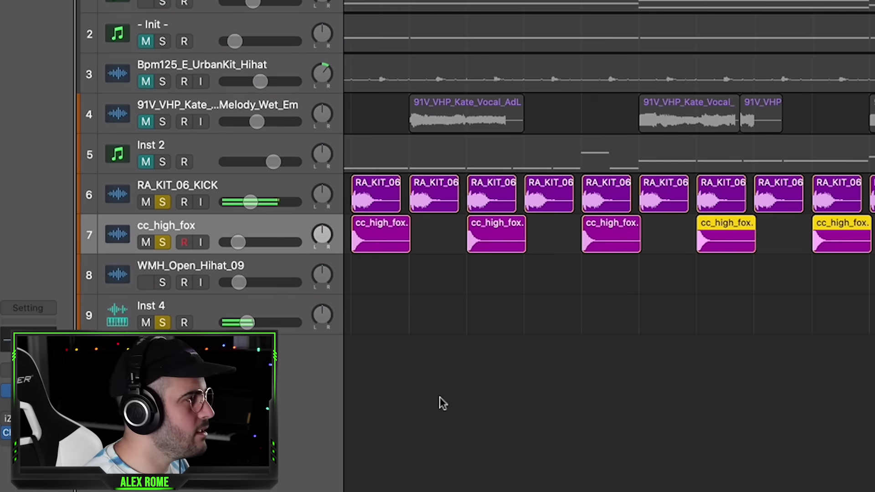
scroll(352, 365, "left", 10)
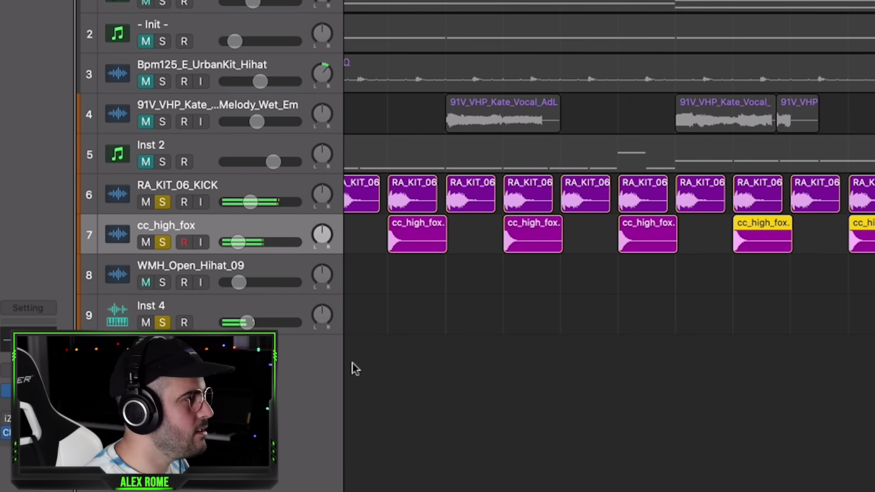
key("space")
- Solo the WMH_Open_Hihat_09 track and place its hit on the offbeat after every kick throughout the pattern
left_click(162, 283)
left_click(371, 276)
left_click(402, 325)
left_click_drag(399, 225, 476, 230)
key("space")
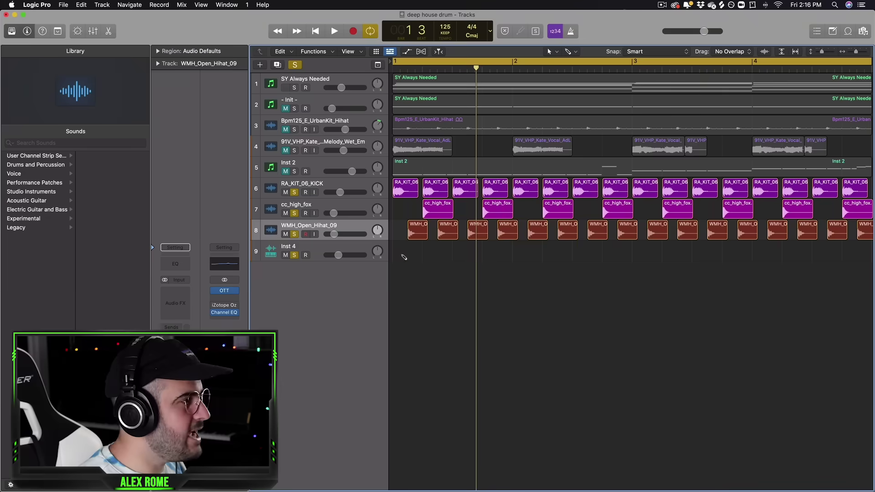
- Create a two-bar Inst 4 region, open it in the Piano Roll and check its sample in Quick Sampler
left_click(418, 257)
left_click_drag(514, 256, 632, 269)
key("p")
left_click(340, 151)
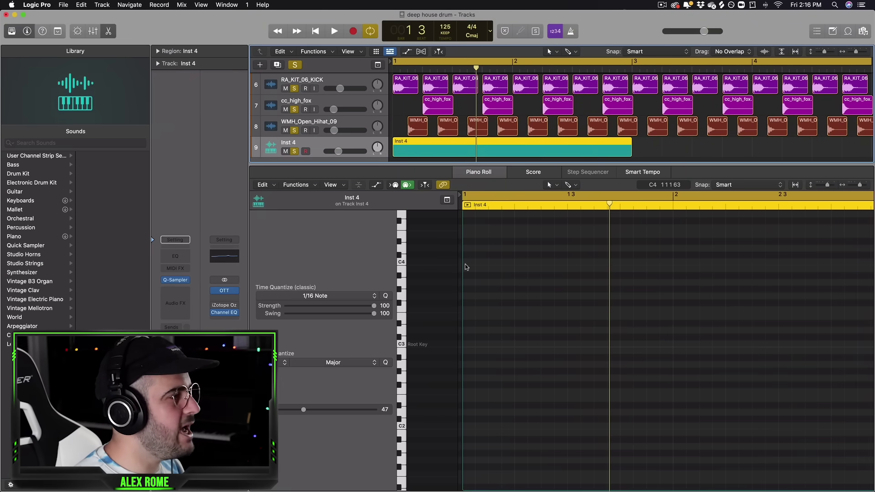
left_click_drag(487, 143, 382, 132)
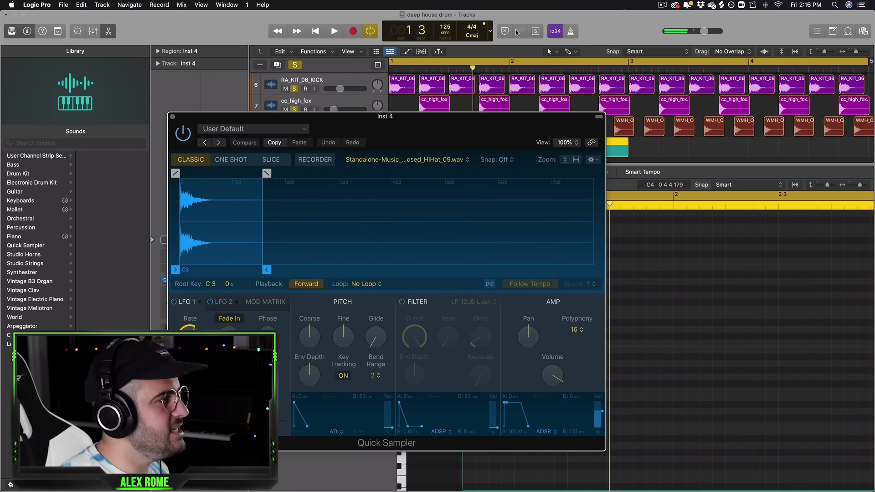
left_click(173, 118)
- Enter four consecutive 1/16 notes on C3 from the start of bar 1 and repeat them to fill the bar
mouse_move(464, 347)
left_mouse_down()
mouse_move(601, 348)
mouse_move(474, 345)
left_mouse_up()
left_click(479, 343)
left_click(492, 344)
left_click(517, 343)
left_click_drag(521, 343, 508, 344)
left_click_drag(544, 428, 460, 313)
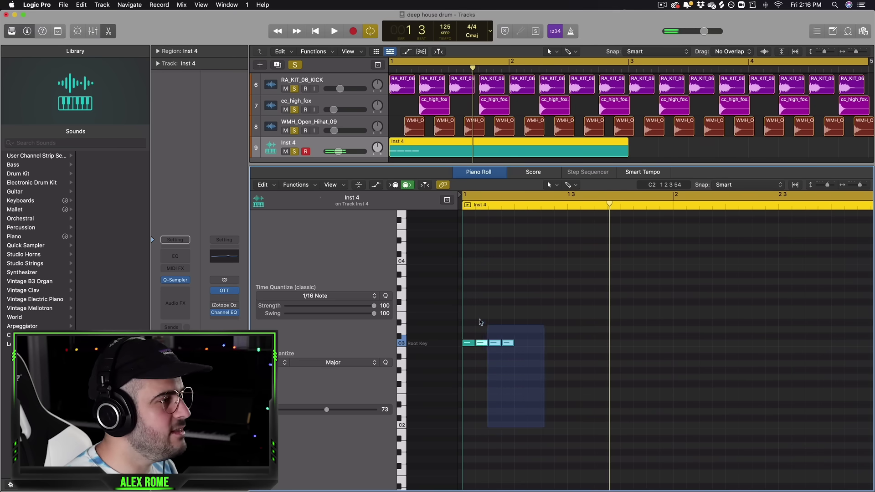
key("super+r")
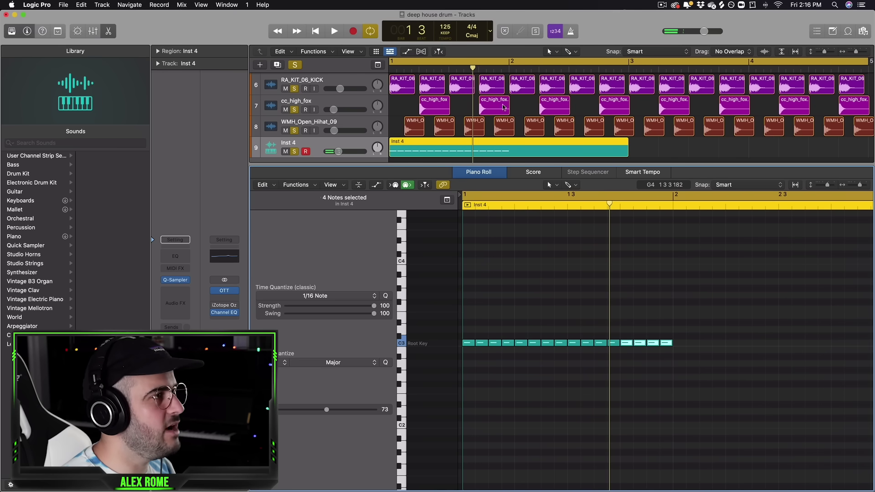
- Shorten the Inst 4 region to one bar, repeat it across four bars and cycle all four bars
left_click(507, 63)
key("space")
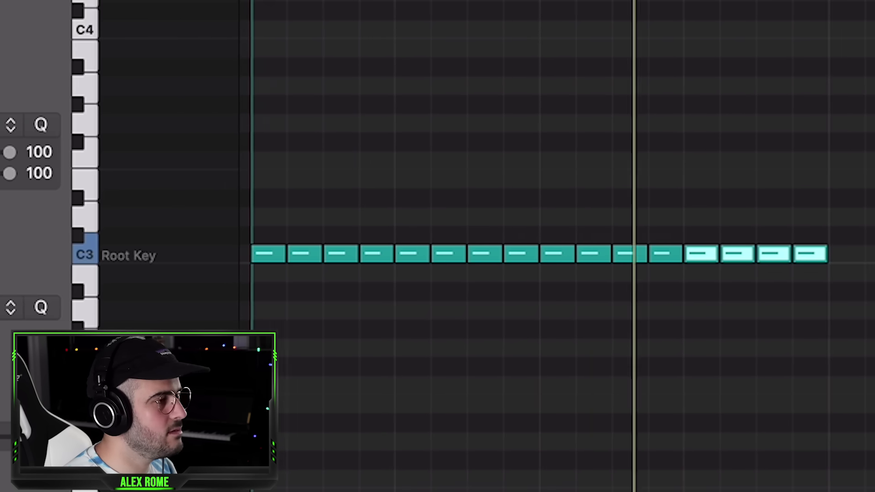
key("space")
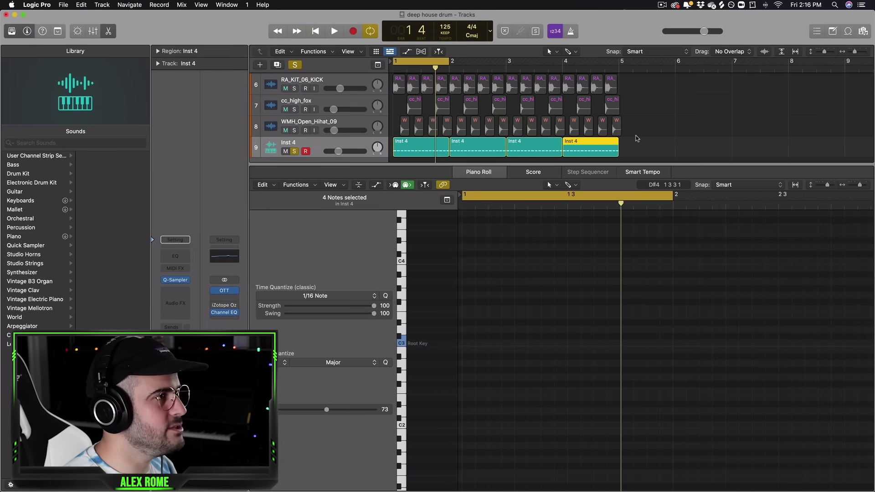
left_click_drag(655, 148, 388, 133)
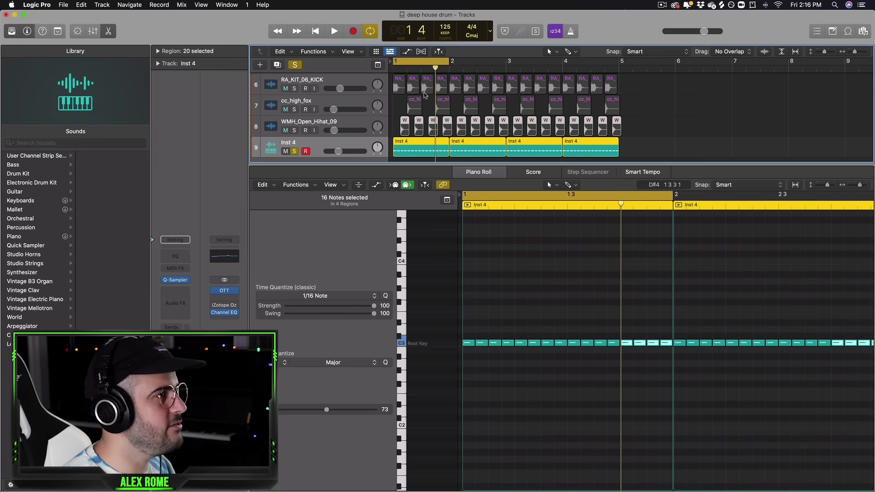
left_click_drag(617, 64, 395, 62)
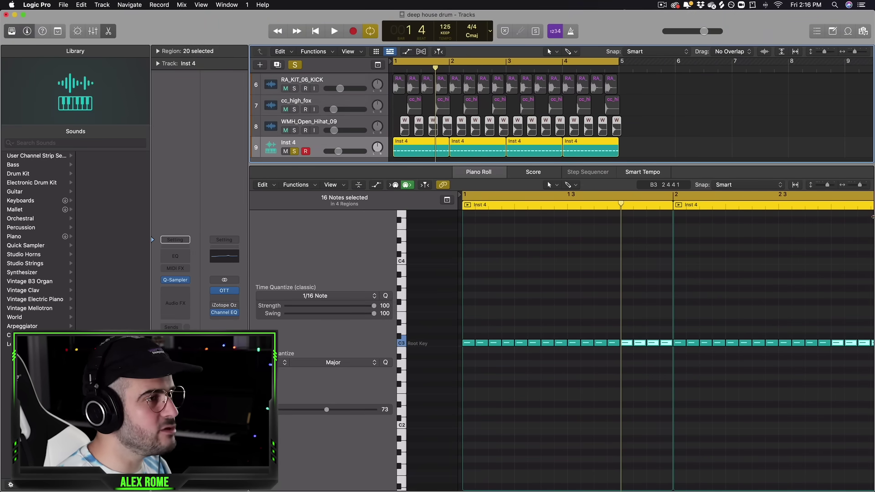
- Quantize all Inst 4 hi-hat notes to 1/16 Note with swing 100 and play back the groove
left_click_drag(859, 185, 851, 184)
left_click_drag(752, 421, 458, 288)
left_click_drag(851, 184, 863, 187)
left_click_drag(595, 345, 580, 348)
scroll(561, 373, "left", 10)
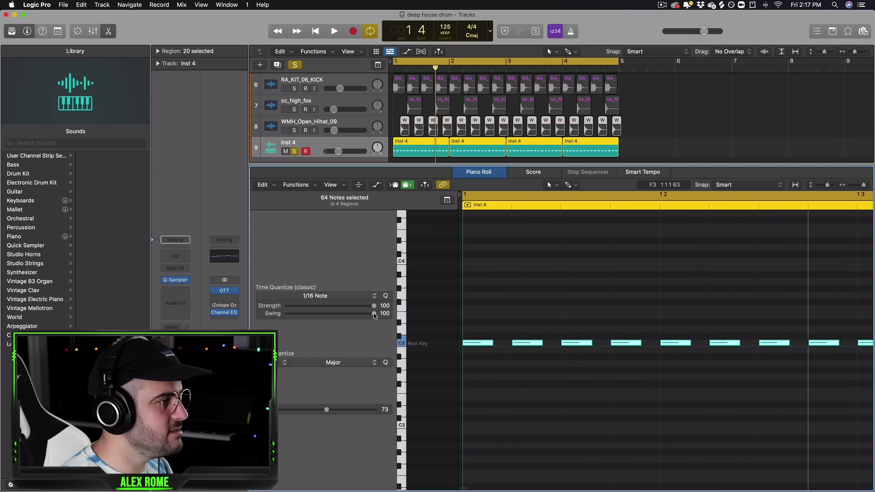
left_click_drag(289, 315, 308, 314)
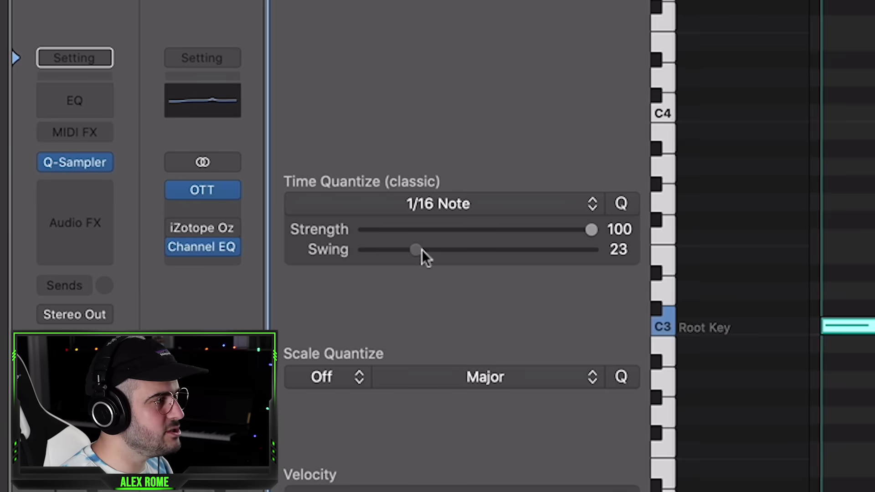
left_click_drag(540, 248, 547, 250)
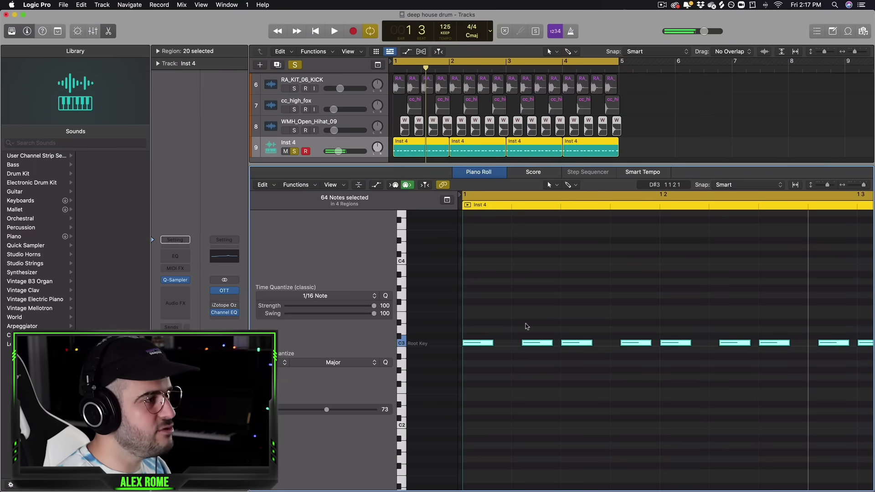
left_click_drag(392, 164, 392, 456)
key("space")
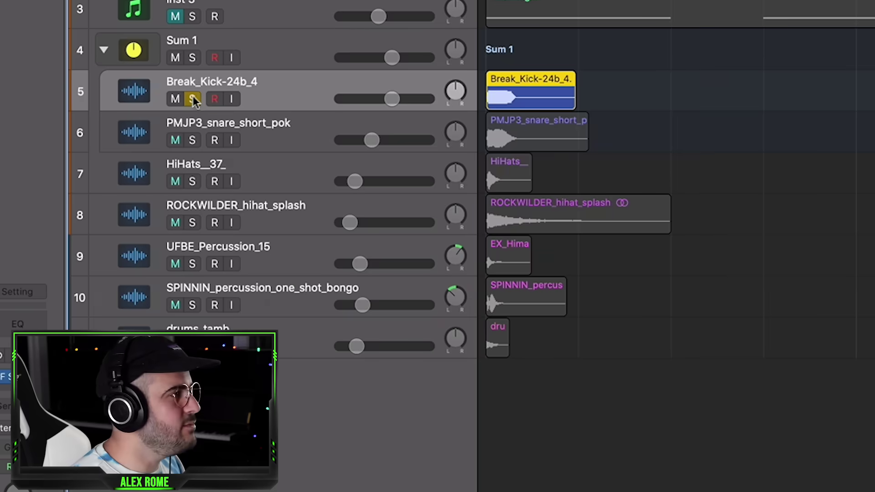
- Solo and audition the Break_Kick, PMJP3 snare, HiHats__37_ and ROCKWILDER hi-hat splash tracks in turn
key("space")
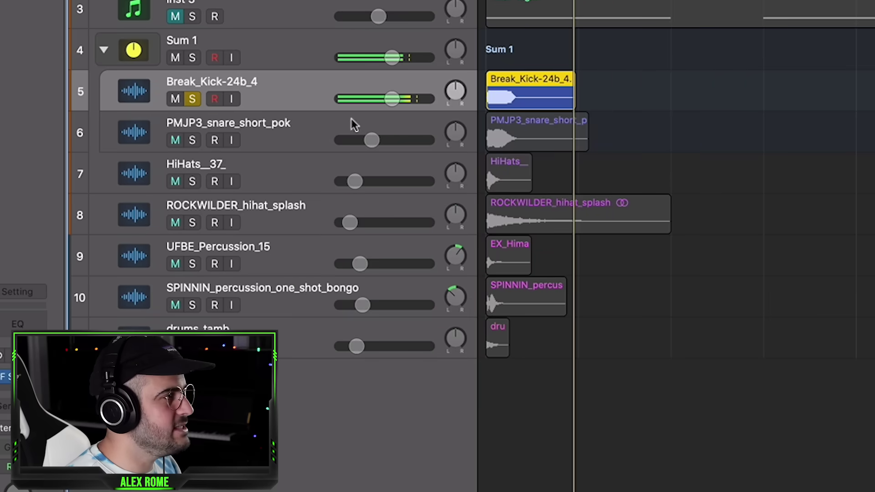
left_click(193, 138)
left_click(192, 99)
left_click(193, 140)
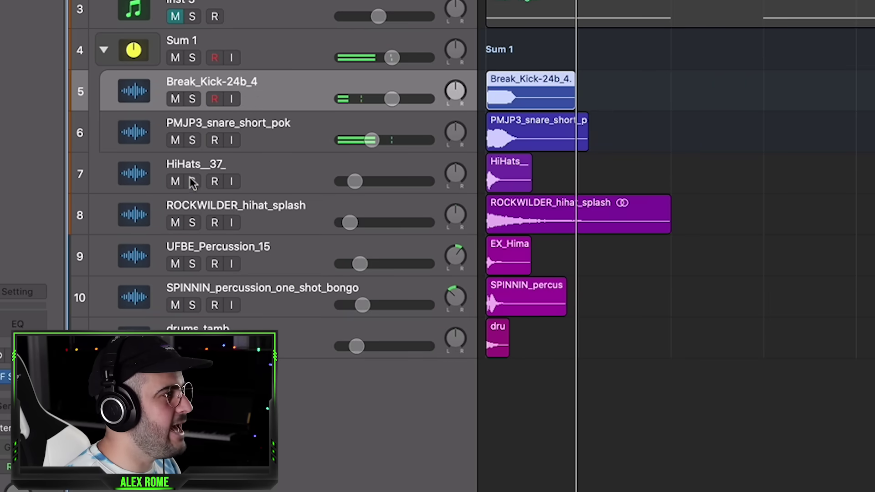
left_click(192, 181)
left_click(283, 171)
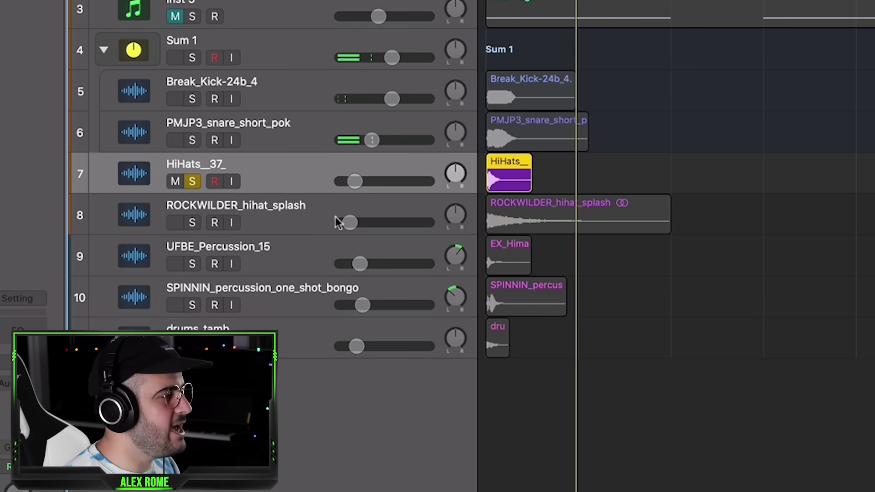
left_click(192, 222)
left_click(192, 182)
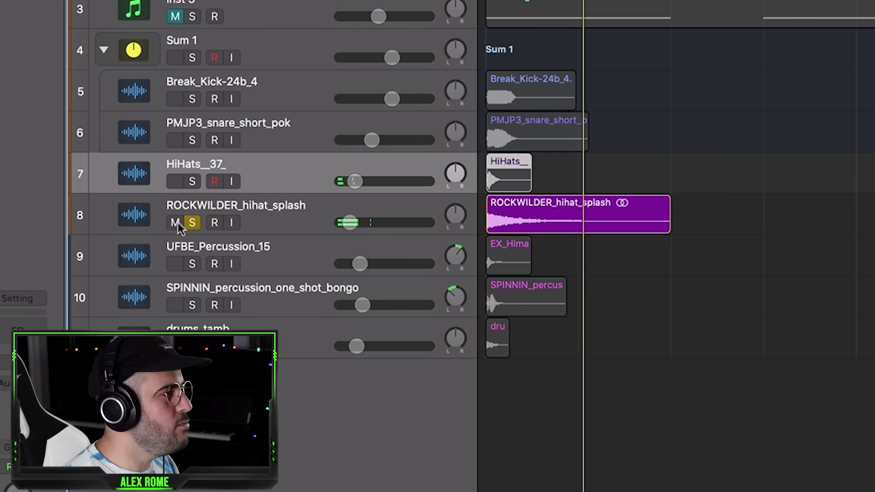
- Move the UFBE_Percussion_15 hit an eighth note later while auditioning it with the bongo, and audition drums_tamb
left_click(192, 222)
left_click(193, 264)
left_click(192, 305)
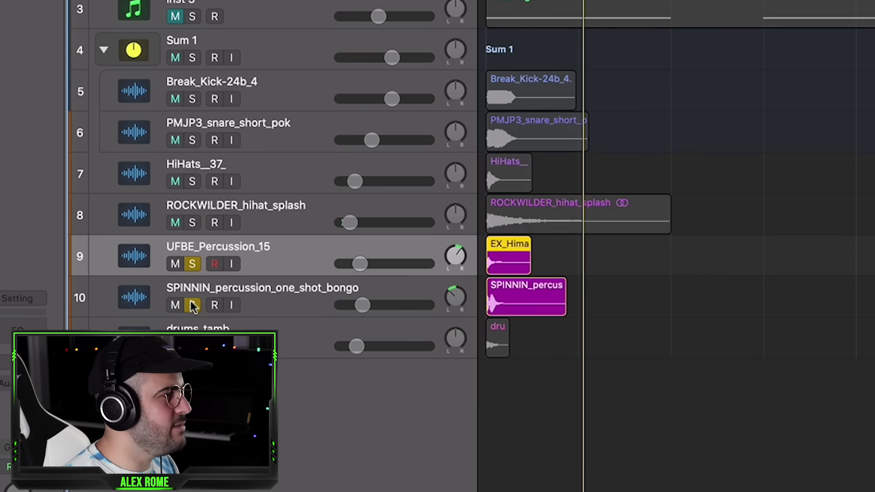
left_click_drag(523, 258, 570, 258)
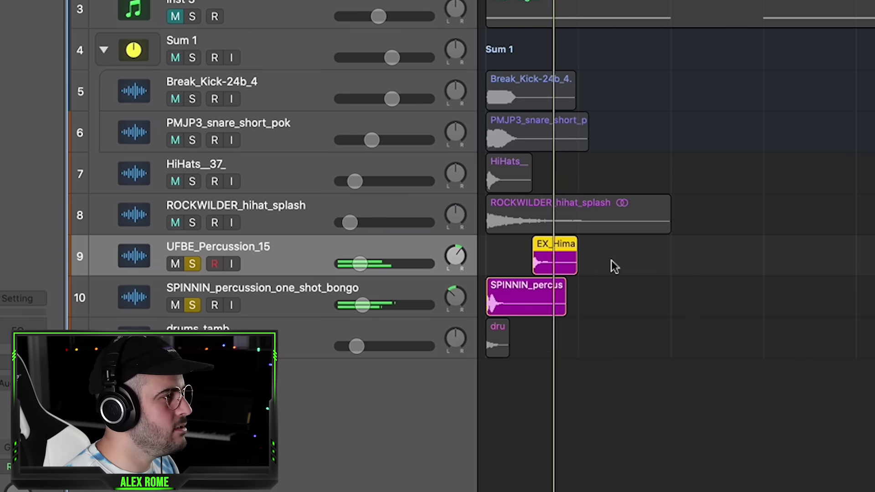
left_click(275, 327)
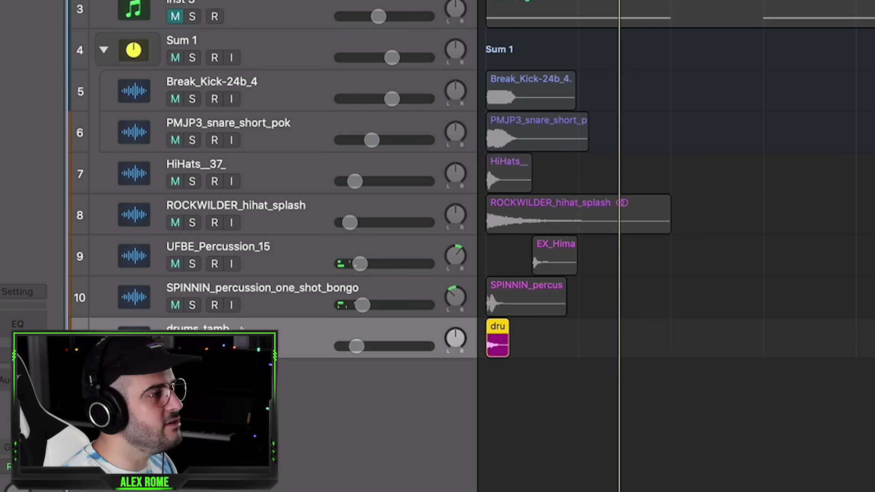
key("s")
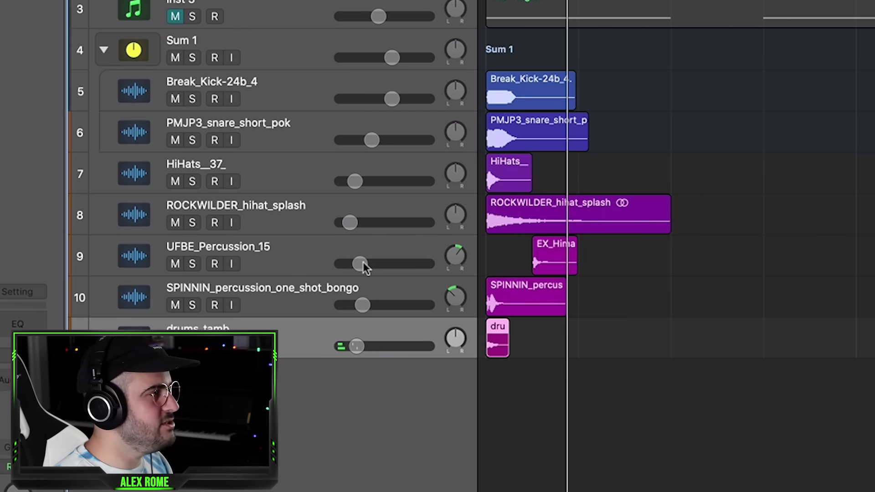
- Repeat the Break_Kick hit and place the copy at the start of bar 2
left_click(520, 94)
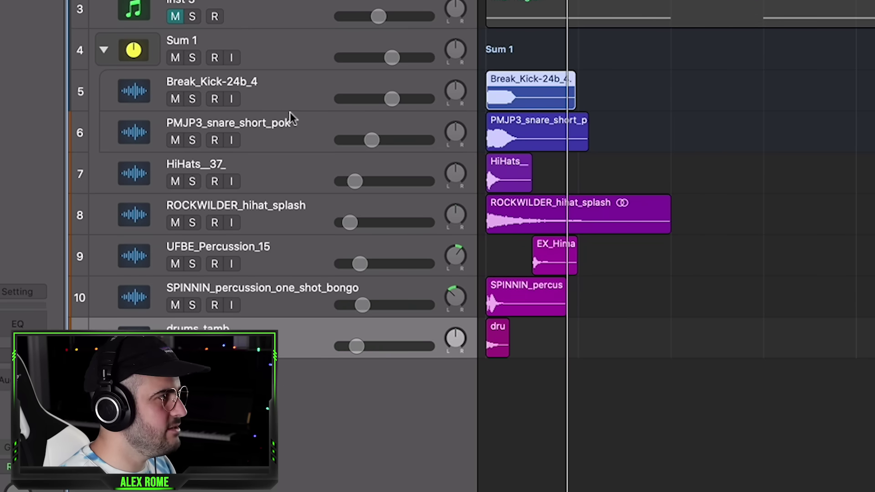
key("super+r")
left_click_drag(612, 93, 844, 96)
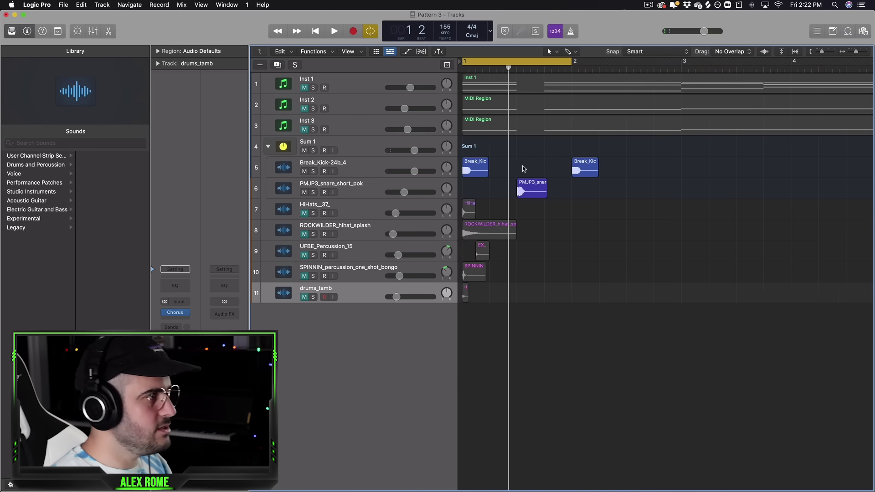
- Place the PMJP3 snare on beat 3 of all four bars and play the four-bar cycle
left_click_drag(559, 192, 755, 192)
key("super+r")
left_click_drag(857, 51, 258, 65)
key("space")
- Move the second kick to beat 4 of bar 1 and copy it to beat 2 of bar 2
left_click(544, 180)
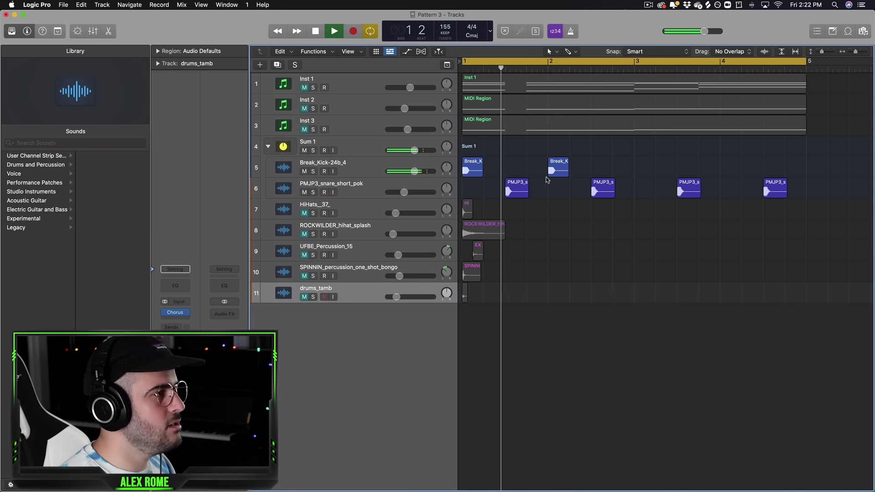
left_click(555, 170)
key("space")
left_click_drag(555, 171, 578, 169)
left_click(554, 167)
key("space")
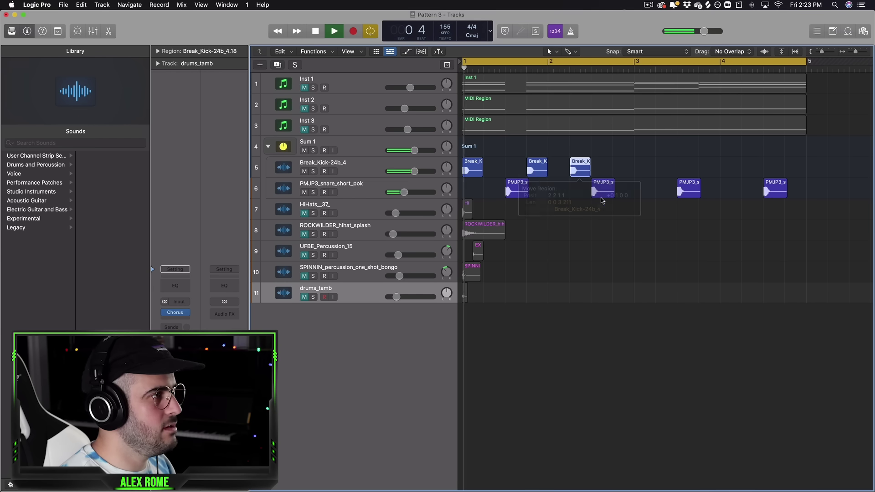
- Copy the two-bar kick pattern into bars 3 and 4, add a kick half a beat after bar 3's beat 2, and play it
left_click(574, 199)
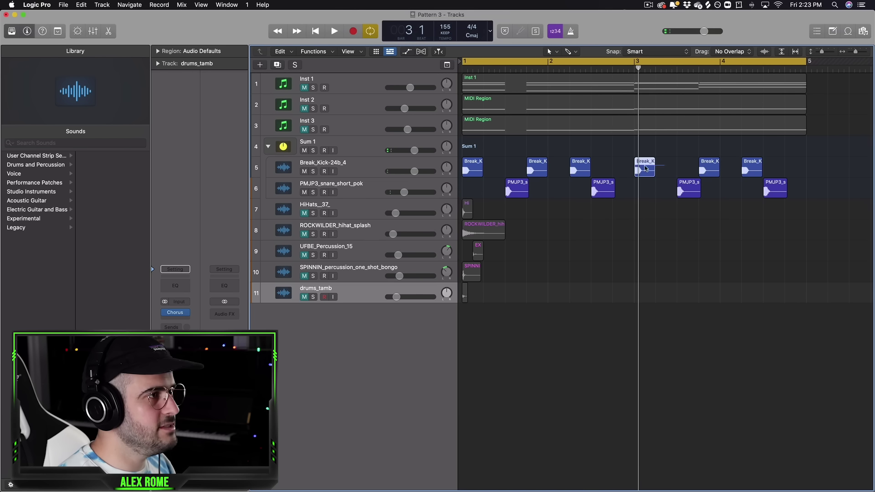
left_click_drag(666, 168, 677, 167)
key("space")
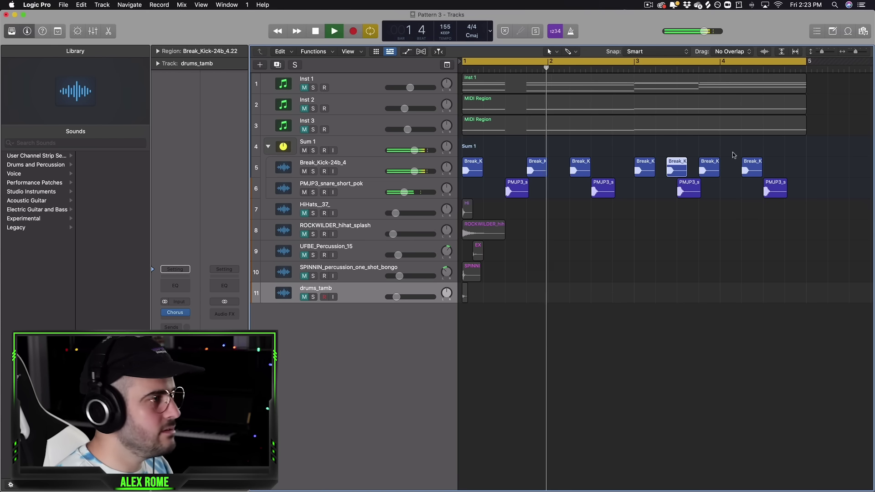
key("space")
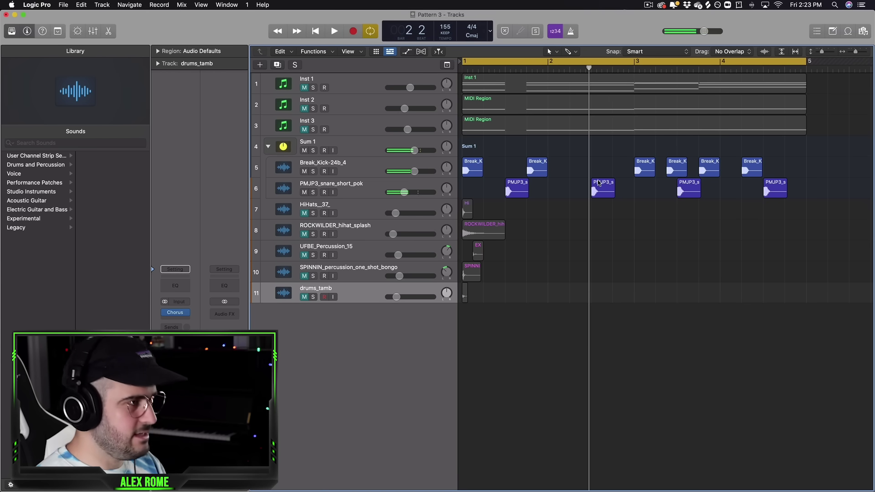
- Unmute the HiHats__37_ track, fill all four bars with eighth-note hits, and double them to sixteenths over bar 4's last two beats
key("space")
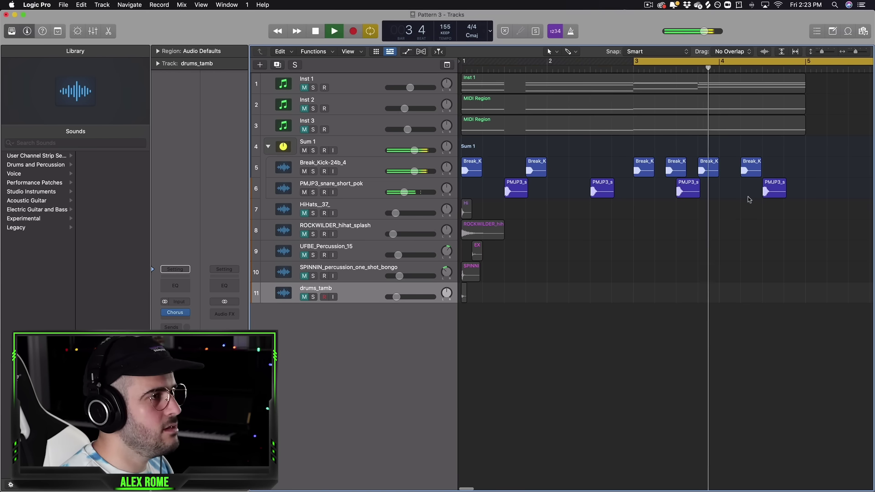
left_click(303, 213)
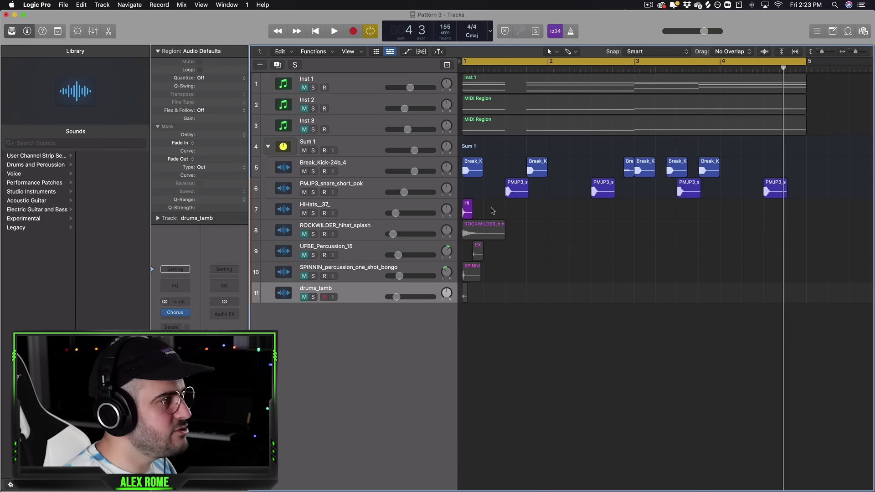
left_click_drag(470, 210, 488, 213)
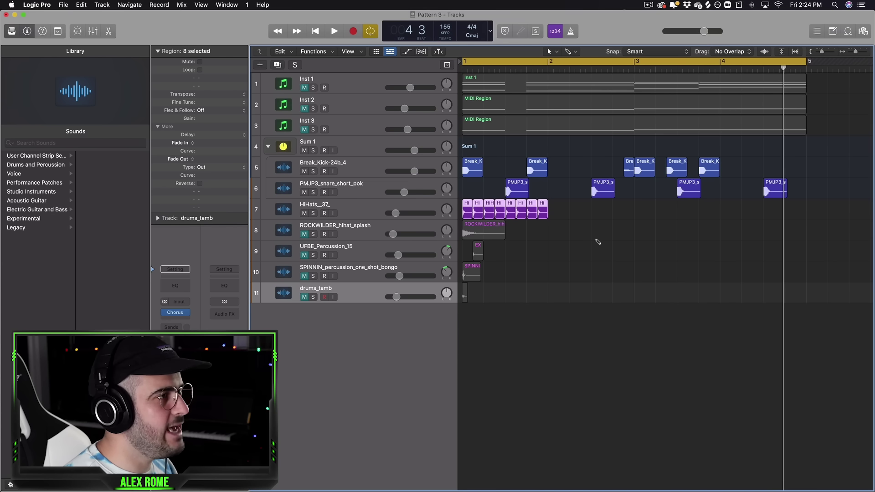
key("super+r")
key("super+r")
key("super+r")
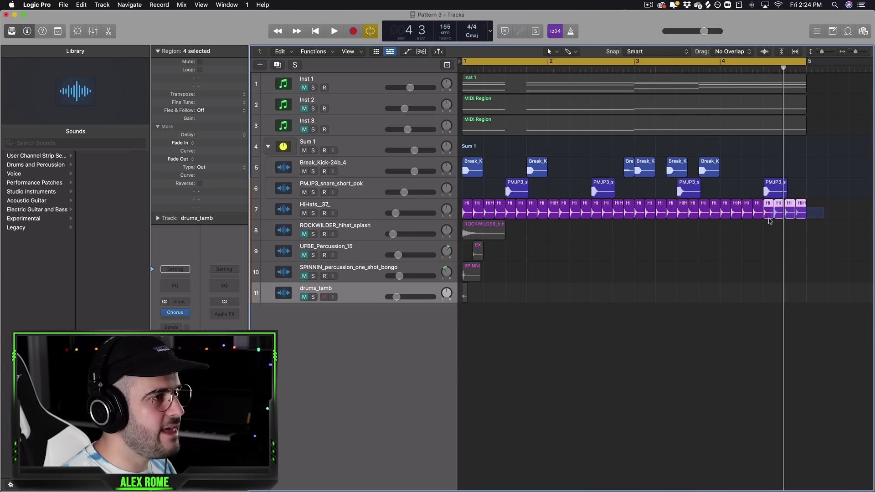
left_click_drag(772, 214, 684, 239)
key("super+r")
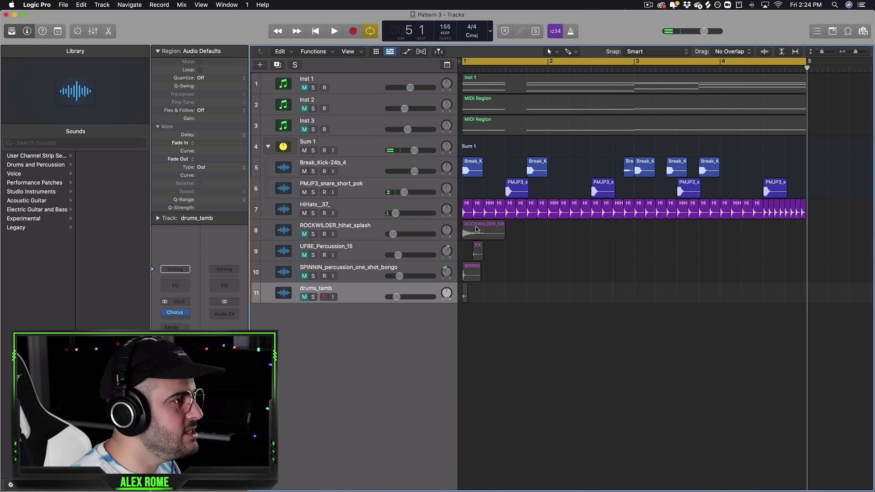
- Unmute the ROCKWILDER hi-hat splash, place it on beat 2 of bars 1 and 3, and set its track volume to -24.5 dB
left_click_drag(477, 230, 498, 229)
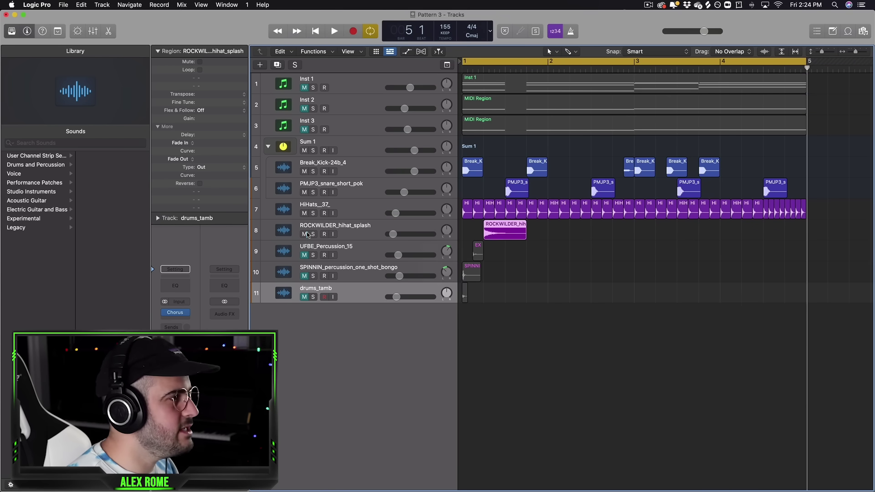
key("space")
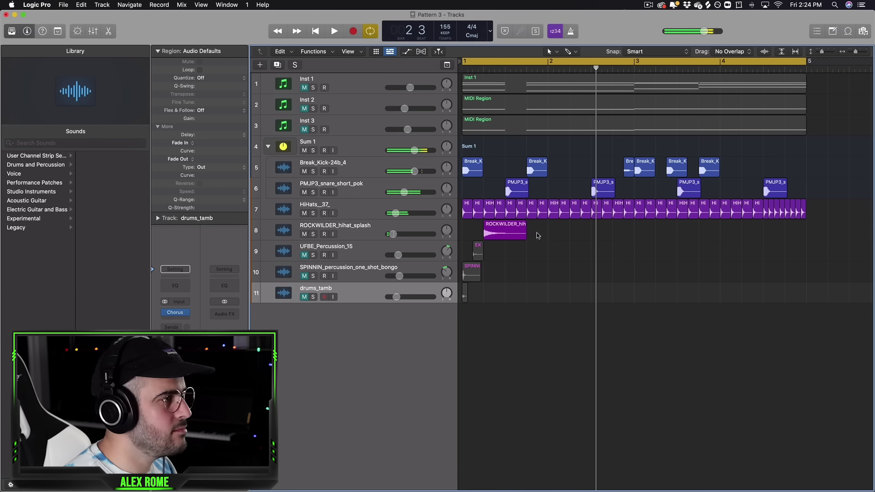
left_click_drag(542, 234, 670, 233)
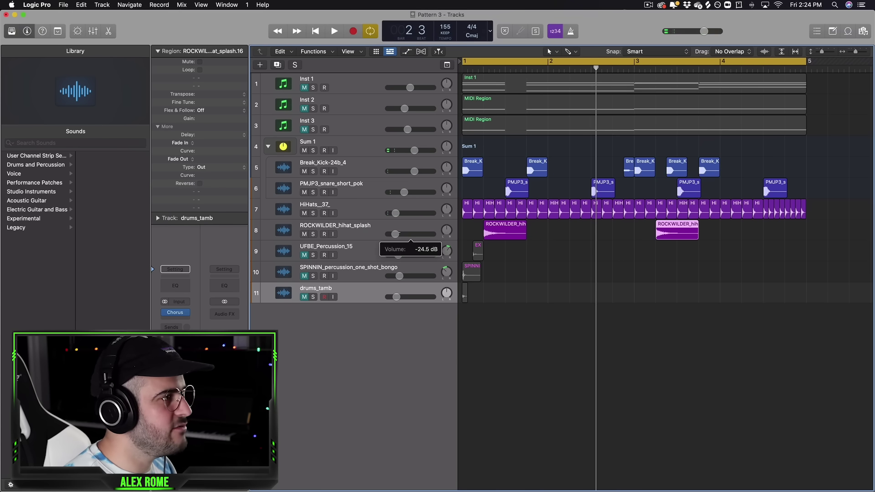
- Trim both hi-hat splash regions to one beat so they end where the snare hits begin
left_click(502, 191)
left_click(688, 189)
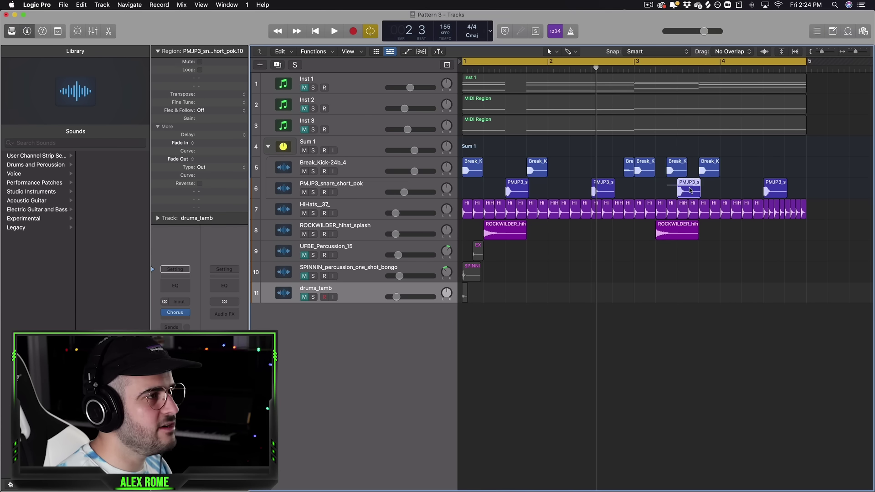
left_click(689, 237)
left_click_drag(698, 235, 677, 236)
left_click_drag(524, 235, 505, 236)
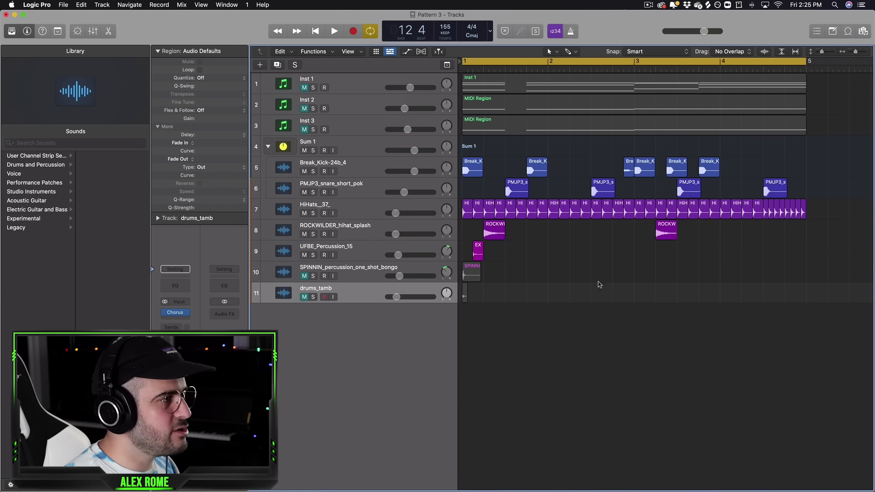
- Place the UFBE_Percussion_15 hit half a beat after beat 2 in all four bars and play the pattern
left_click_drag(478, 254, 560, 268)
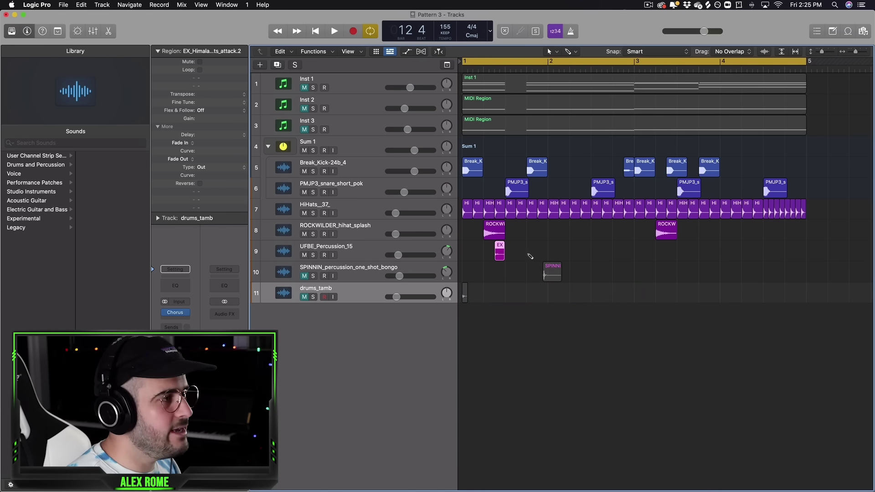
left_click_drag(515, 257, 678, 256)
key("space")
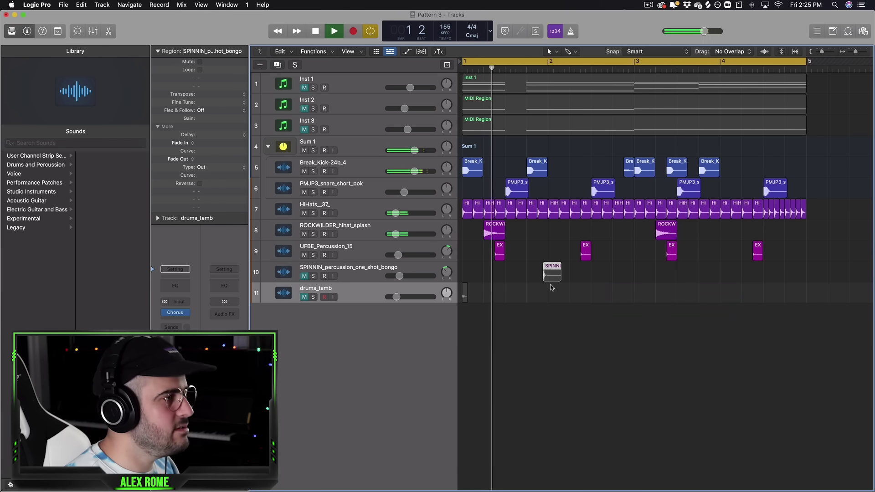
- Unmute the SPINNIN bongo, place hits half a beat after beat 3 in bars 2 and 4, and play the pattern
key("space")
left_click_drag(553, 273, 611, 274)
left_click(398, 277)
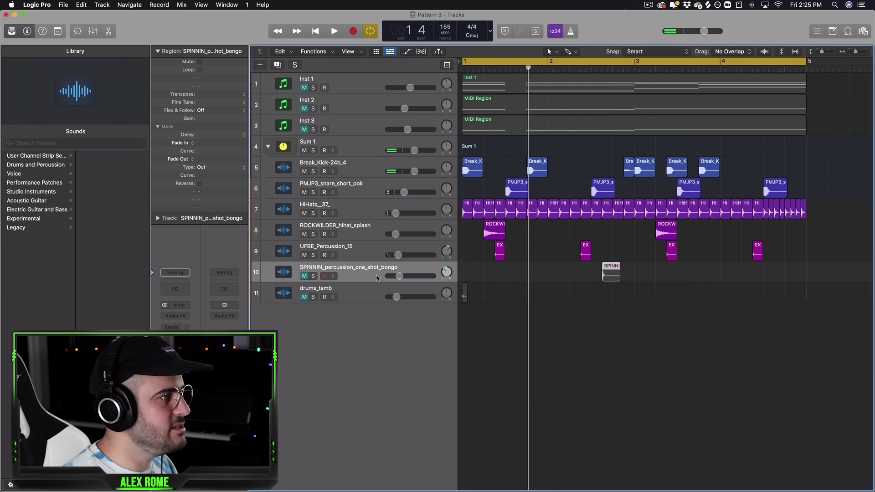
key("super+r")
left_click_drag(583, 281, 783, 272)
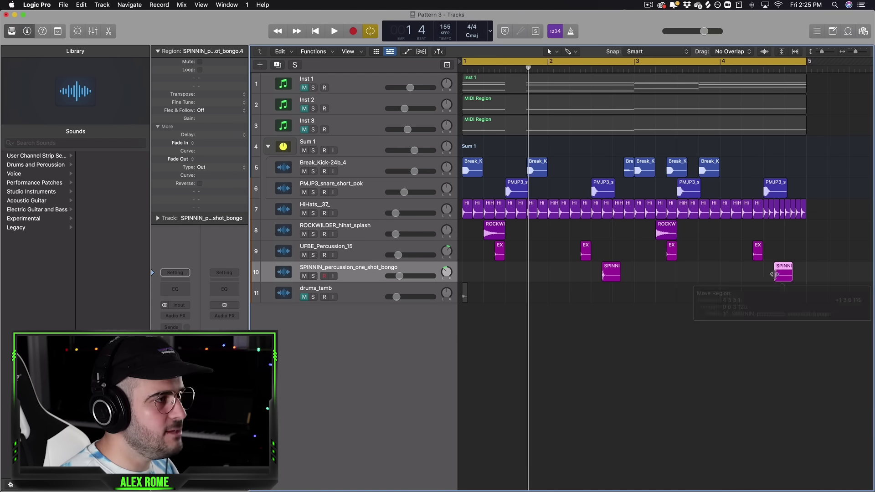
key("space")
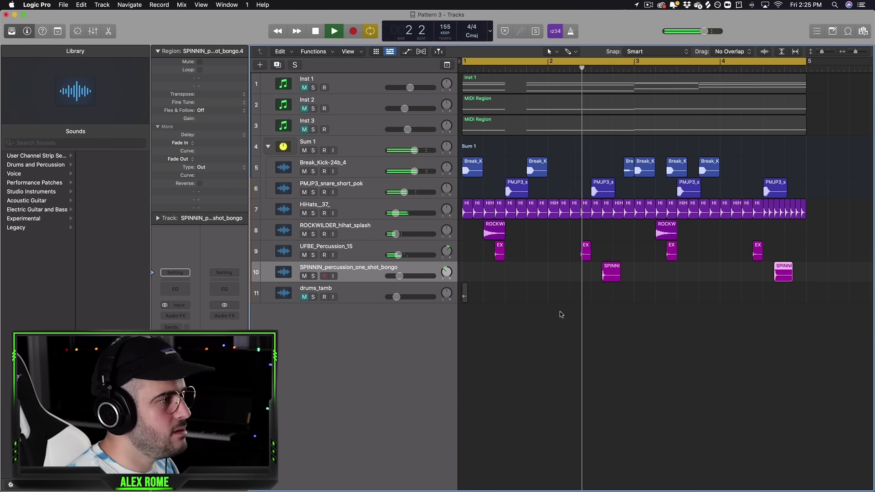
key("space")
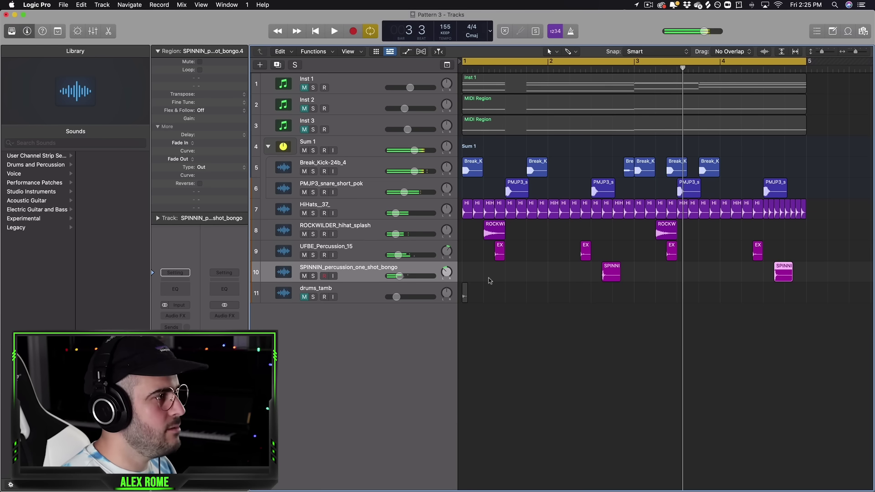
- Cycle from 2 1 4 1 to 3 1 1 1 and listen to the UFBE percussion and SPINNIN bongo tracks soloed
left_click(368, 248)
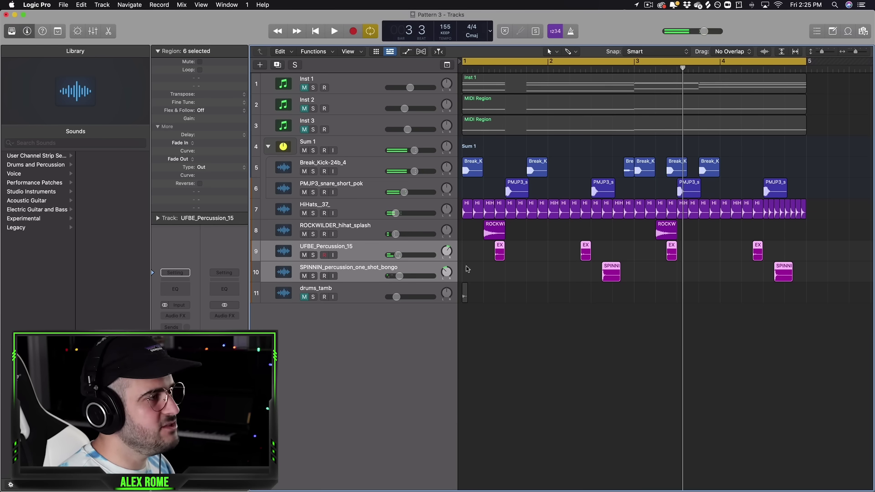
left_click_drag(564, 59, 633, 60)
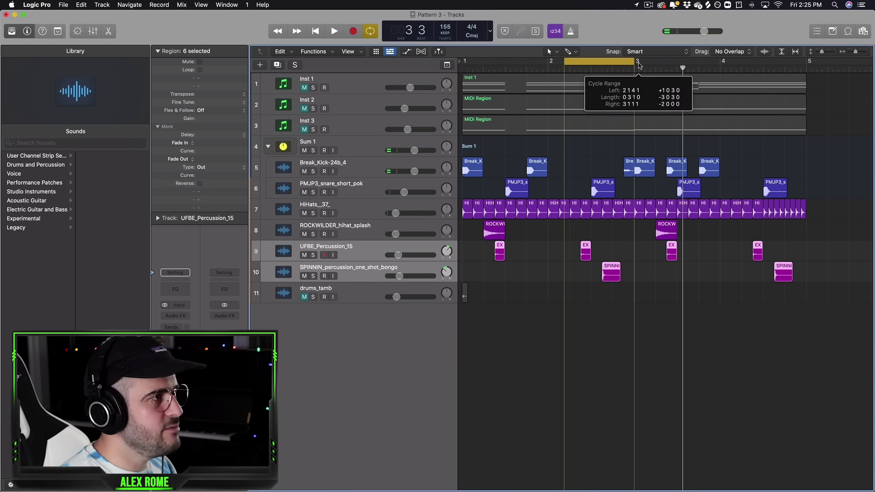
left_click_drag(312, 276, 313, 255)
key("space")
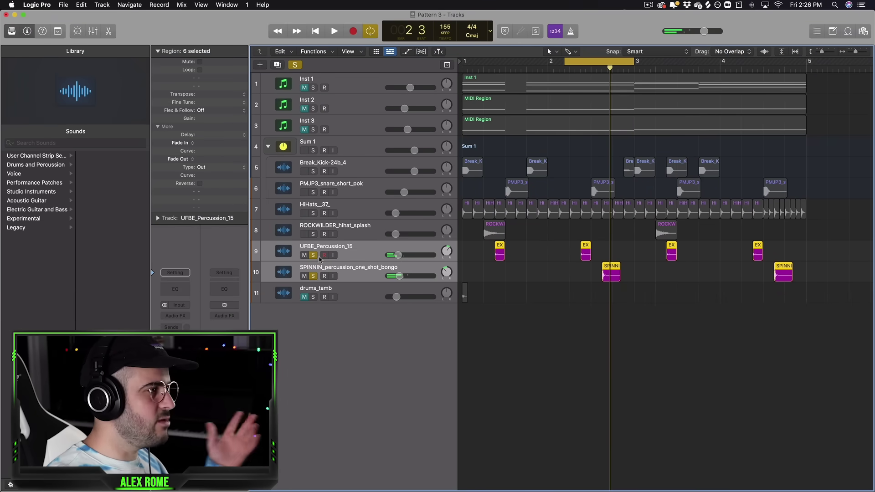
left_click(313, 255)
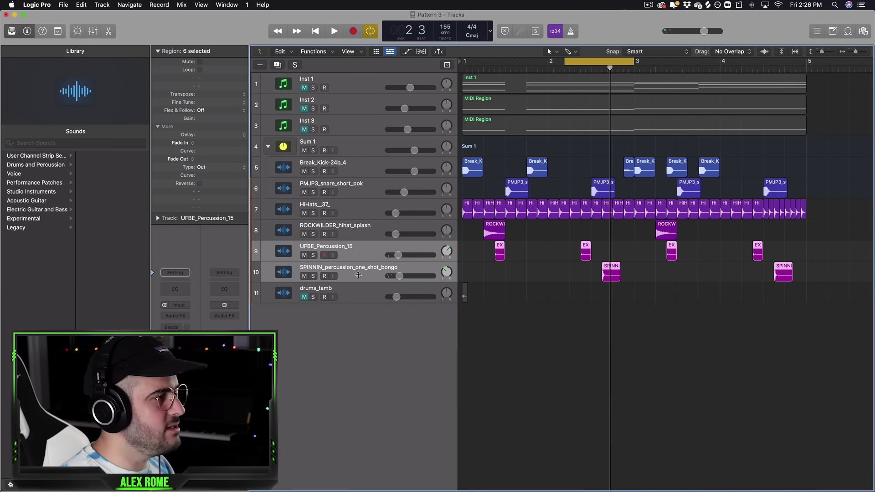
- Unmute the drums_tamb track, set its region's length to one sixteenth note, and set the cycle range to bars 1 through 4
left_click(377, 301)
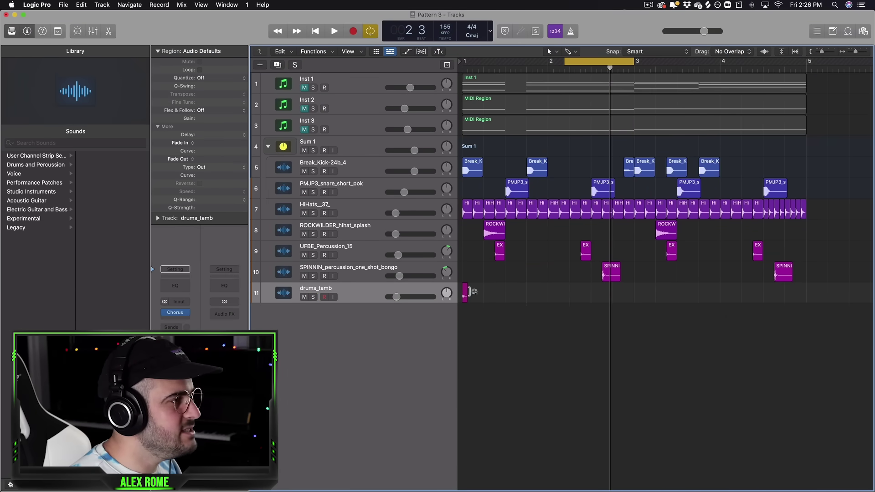
left_click(465, 294)
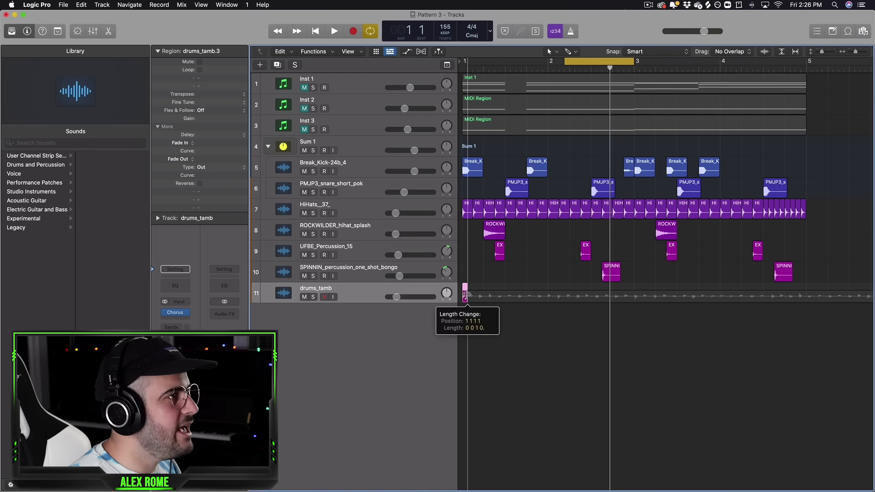
left_click_drag(804, 61, 460, 62)
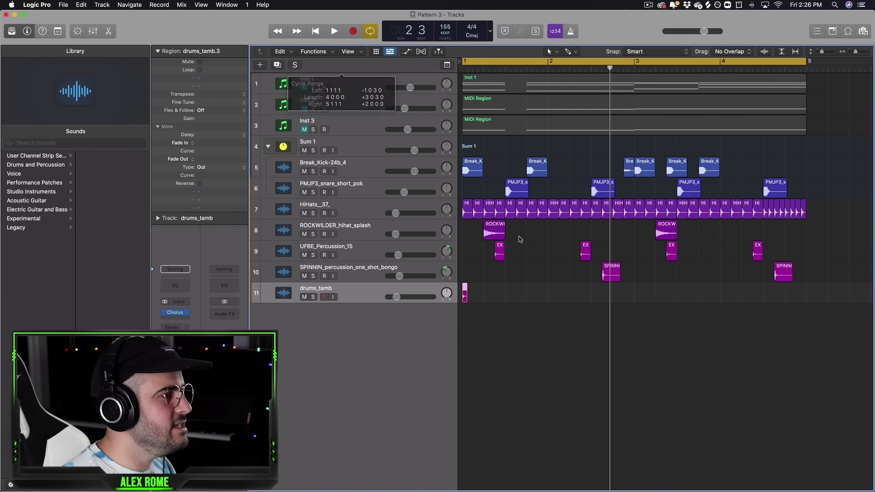
- Repeat the drums_tamb hit on every sixteenth note across all four bars and listen to the track soloed
left_click_drag(855, 52, 857, 51)
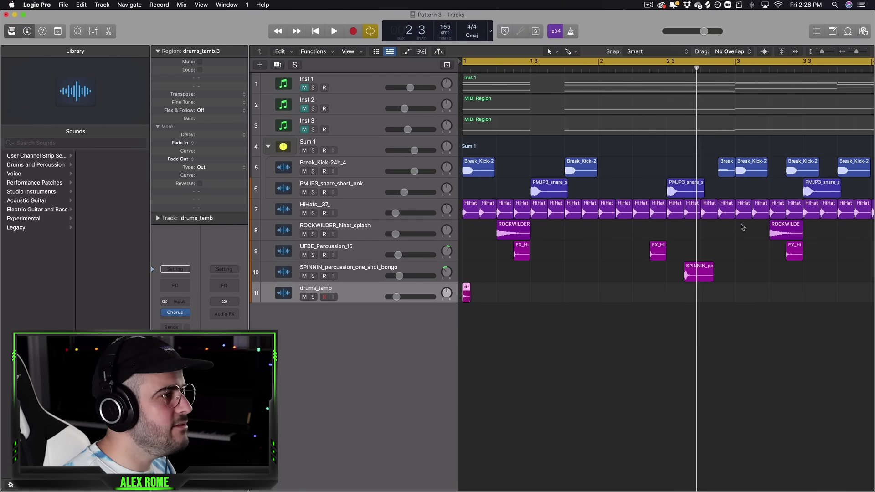
key("super+r")
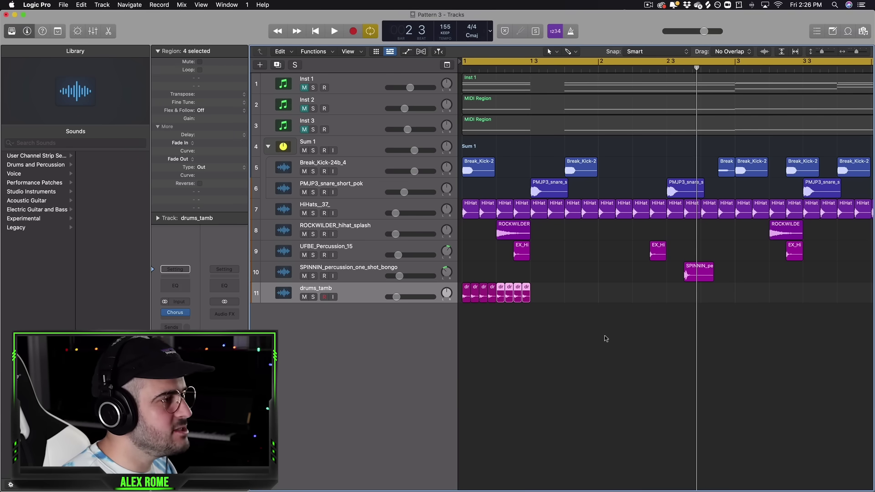
left_click(314, 296)
key("space")
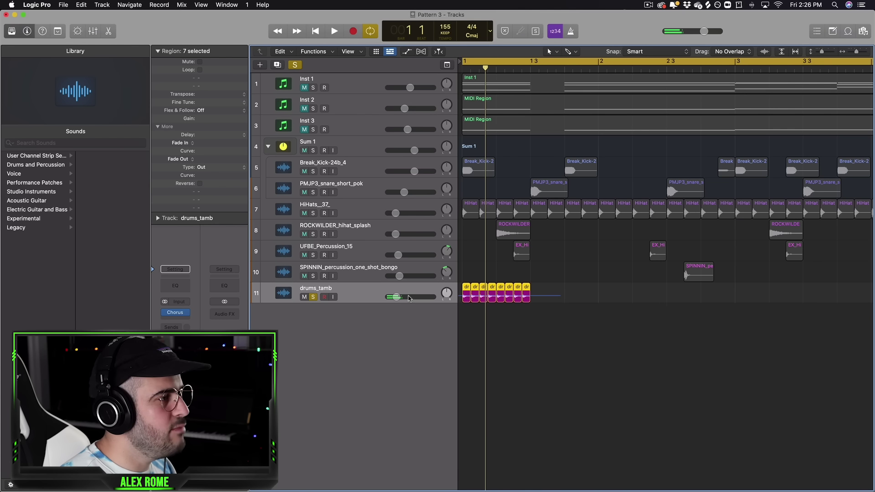
key("super+r")
key("super+r")
left_click_drag(857, 52, 854, 52)
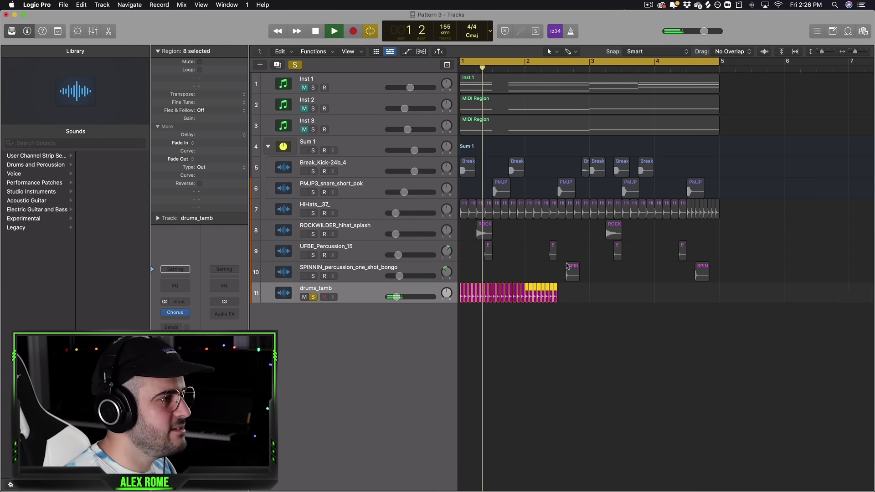
key("space")
key("super+r")
key("space")
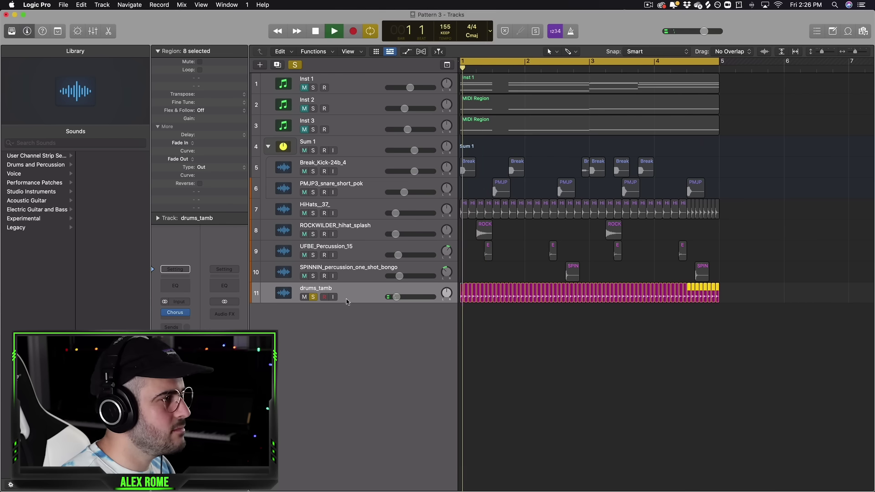
key("space")
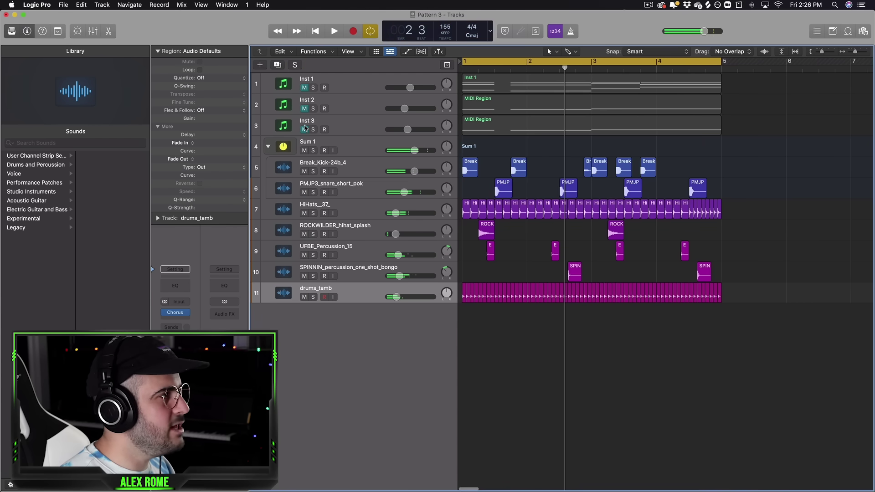
- Unmute Inst 1, Inst 2 and Inst 3, play them with the full drum pattern, and select the three tracks together
left_click_drag(305, 129, 304, 87)
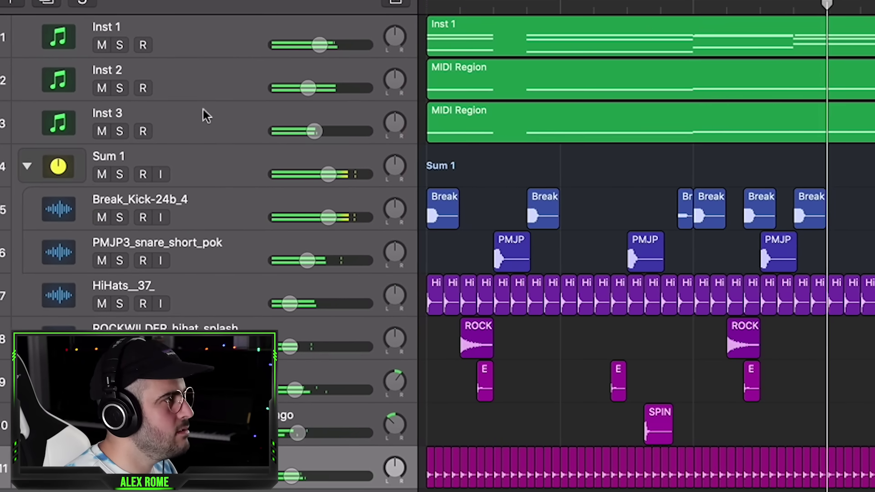
left_click(204, 110)
left_click(210, 64, "shift")
left_click(291, 37)
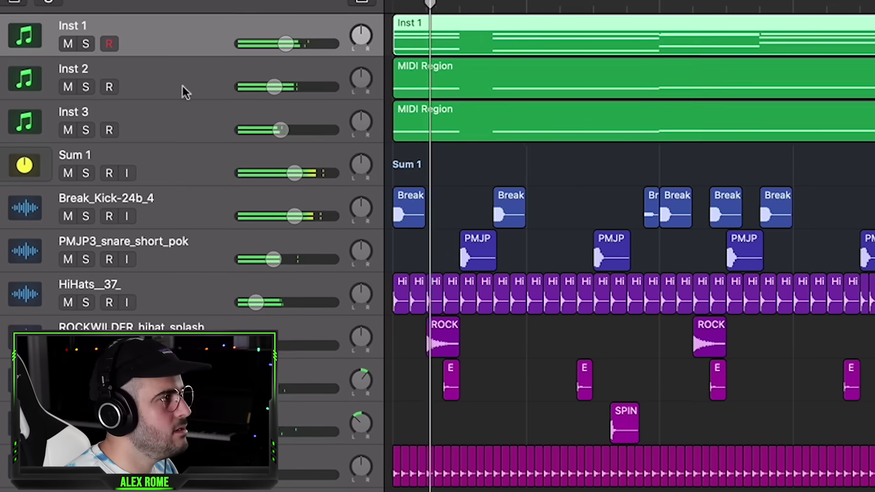
left_click(182, 86, "shift")
left_click(179, 118, "shift")
left_click_drag(241, 130, 236, 129)
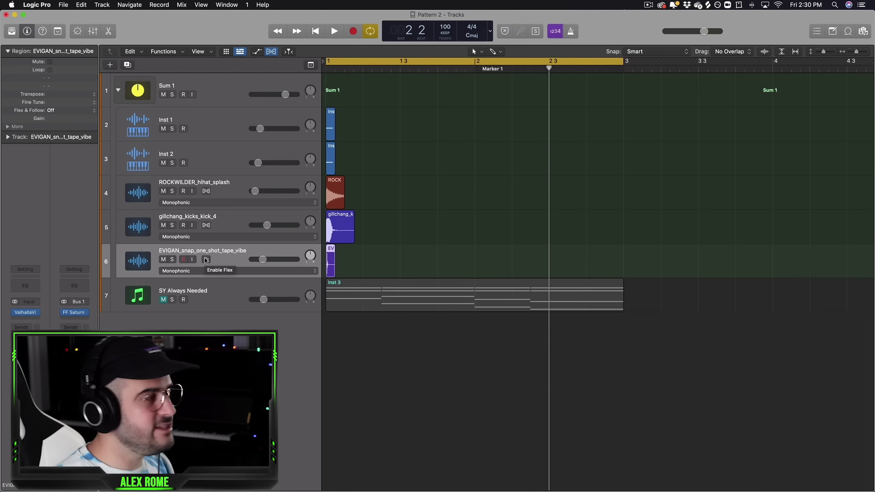
- Listen to the gillchang kick, EVIGAN snap and ROCKWILDER hi-hat splash tracks one at a time, soloed
left_click(233, 229)
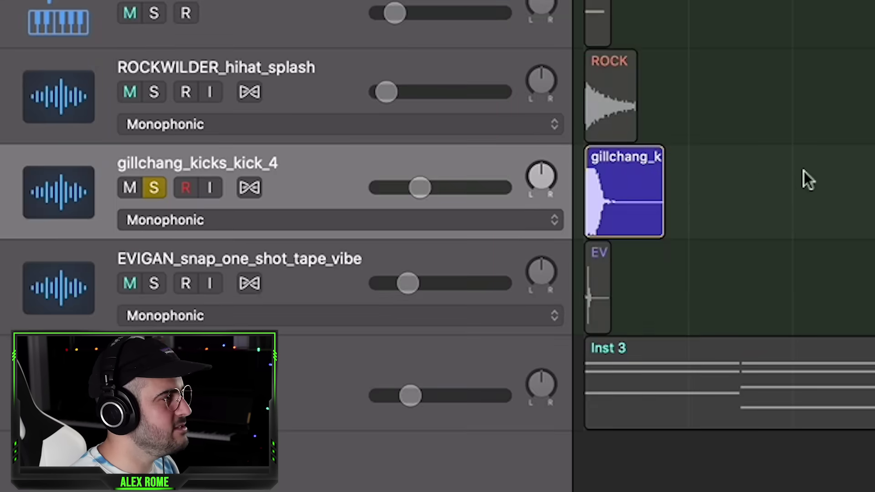
left_click(233, 261)
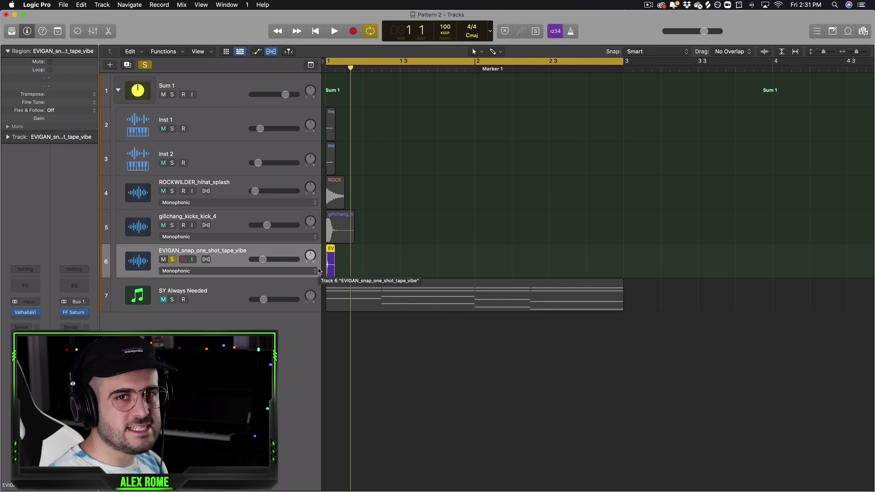
key("space")
key("space")
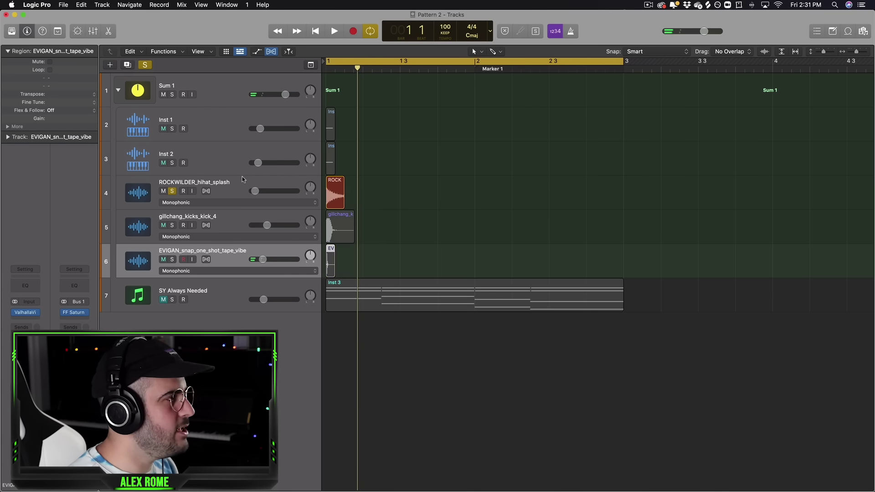
left_click(243, 190)
left_click(208, 172)
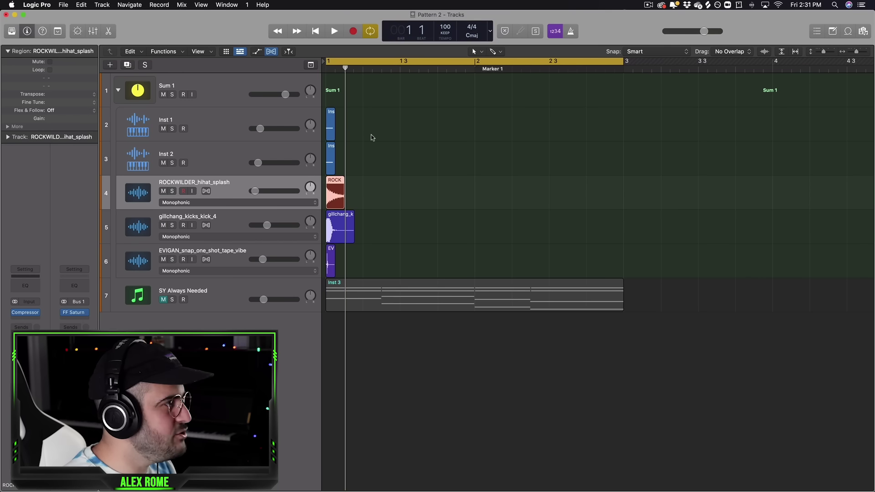
- Repeat the gillchang kick region and place the copy at 1 2 3 in the first bar
left_click_drag(855, 55, 857, 56)
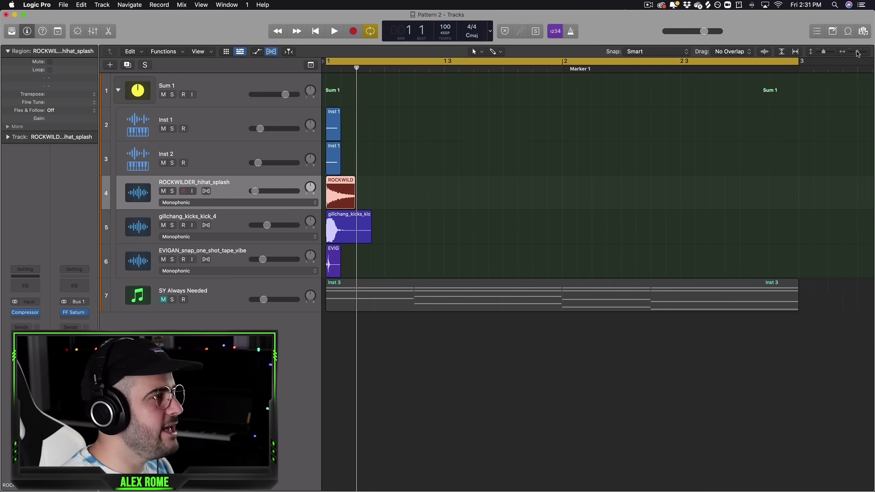
left_click(370, 223)
key("cmd+r")
left_click_drag(395, 223, 457, 224)
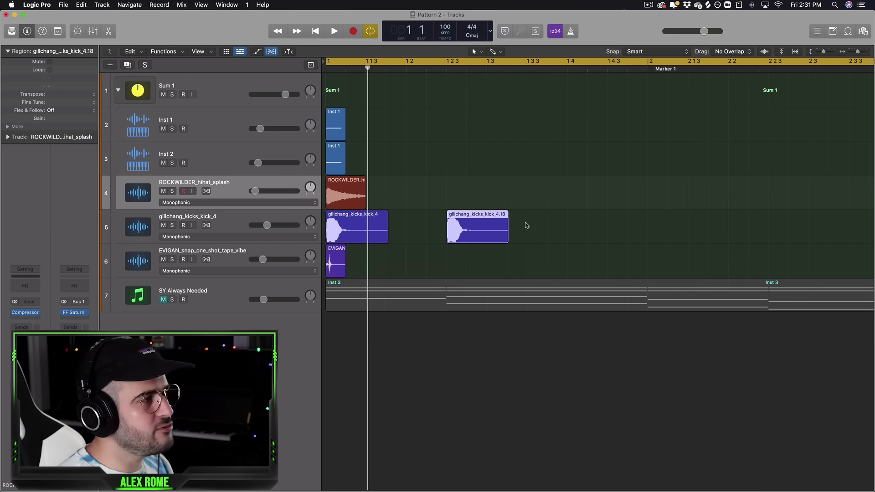
left_click(549, 231)
- Move the EVIGAN snap to beat 2 and copy it onto beats 2 and 4 of both bars
left_click_drag(337, 269, 577, 262)
key("cmd+r")
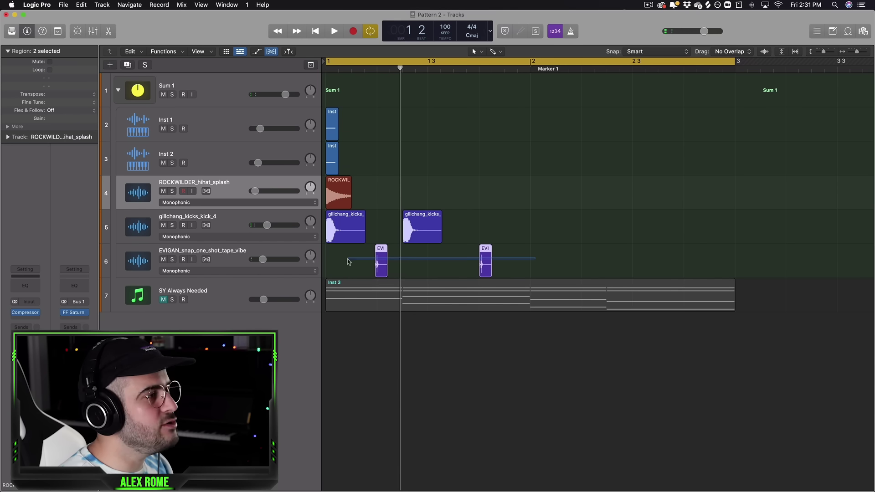
key("cmd+r")
left_click_drag(499, 260, 590, 260)
left_click_drag(334, 258, 703, 256)
left_click_drag(857, 52, 855, 52)
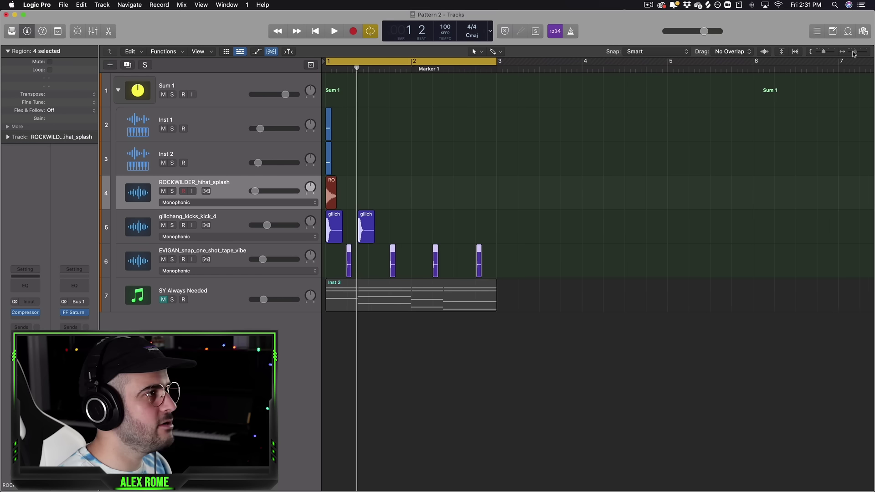
- Cycle bar 1, extend the cycle to bar 3, and repeat the two-kick pattern at the start of bar 2
left_click_drag(409, 59, 327, 60)
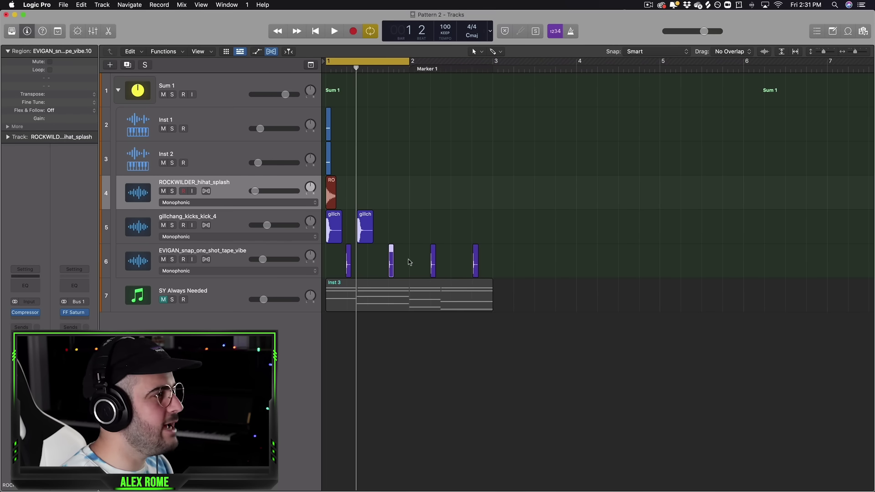
left_click_drag(410, 63, 493, 63)
left_click_drag(389, 233, 416, 224)
key("super+r")
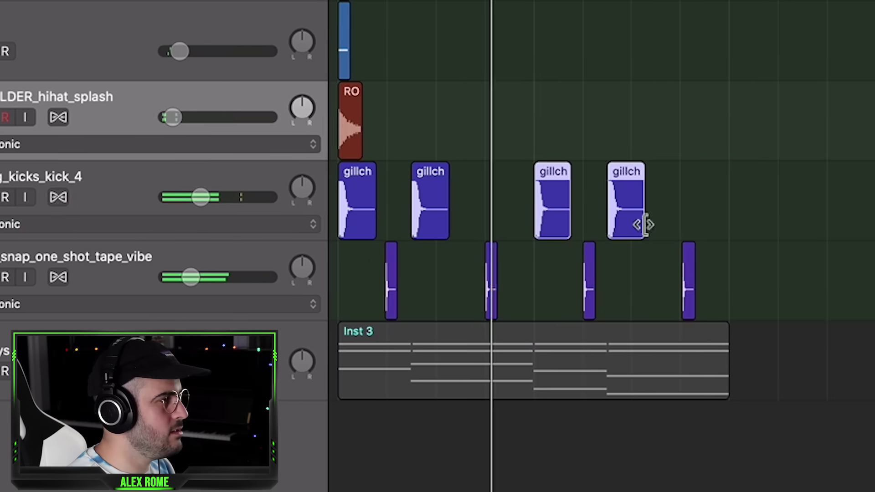
left_click(765, 196)
key("space")
- Add a further kick at 2 3 3 and listen to the pattern from bar 2
left_click(608, 203)
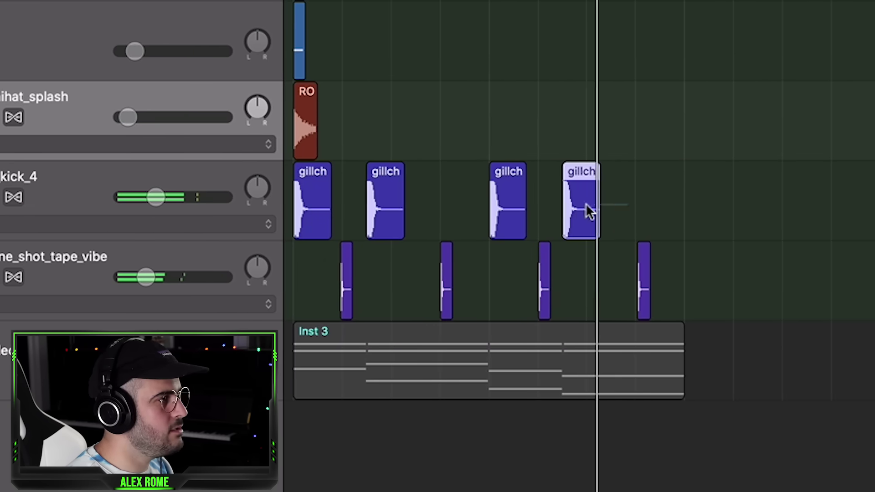
key("super+r")
left_click_drag(461, 231, 466, 232)
left_click_drag(412, 60, 496, 60)
key("space")
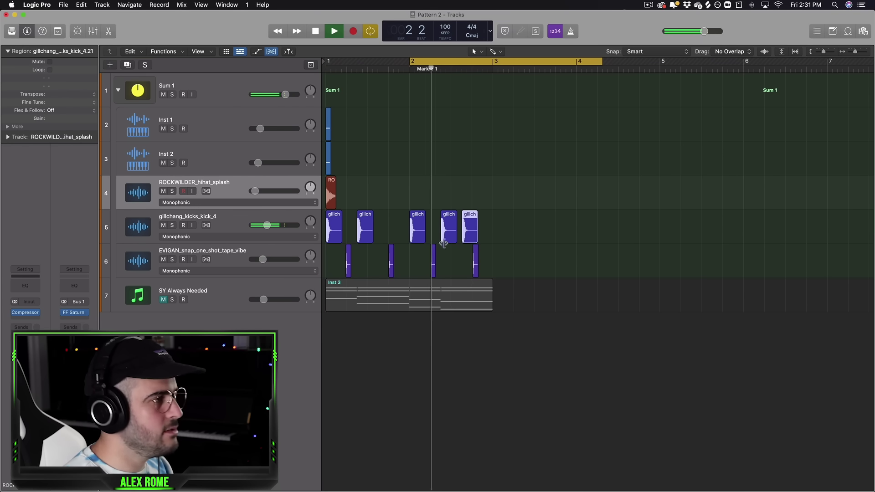
key("space")
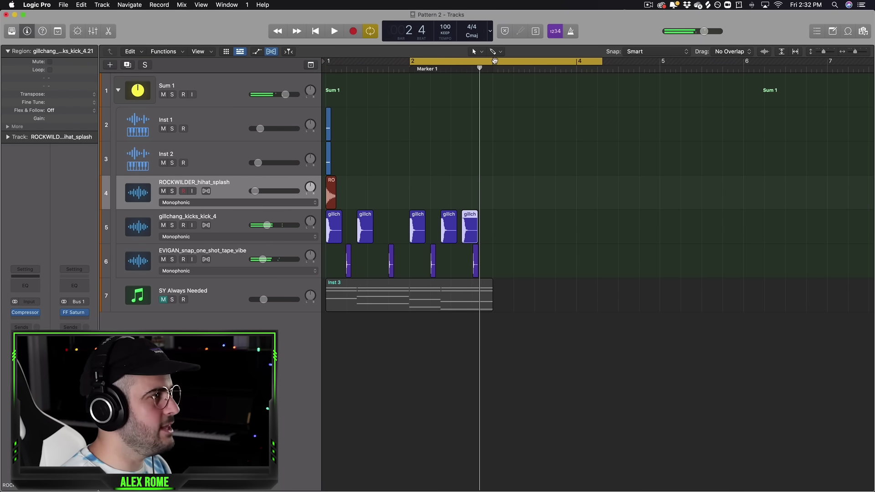
- Set the cycle to bars 1 and 2 and place ROCKWILDER hi-hat splash hits at 1 1 3 and 2 1 3
left_click_drag(494, 61, 411, 61)
left_click_drag(335, 197, 436, 193)
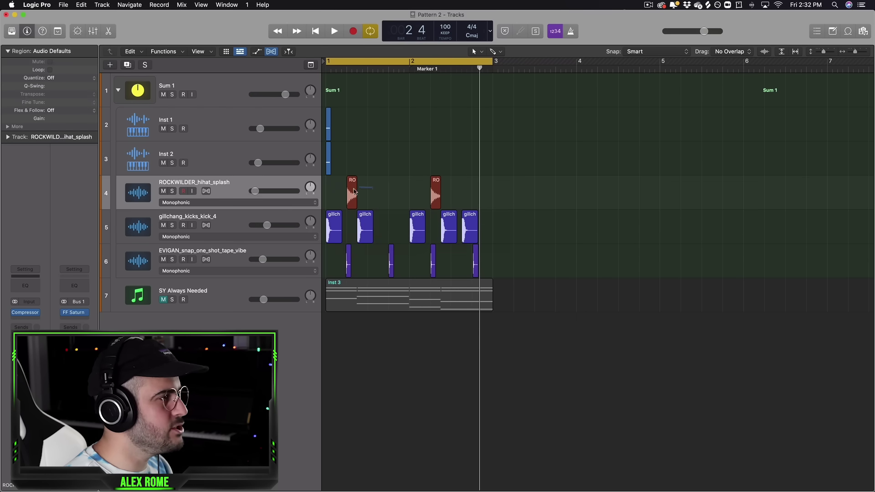
left_click_drag(351, 194, 342, 195)
key("space")
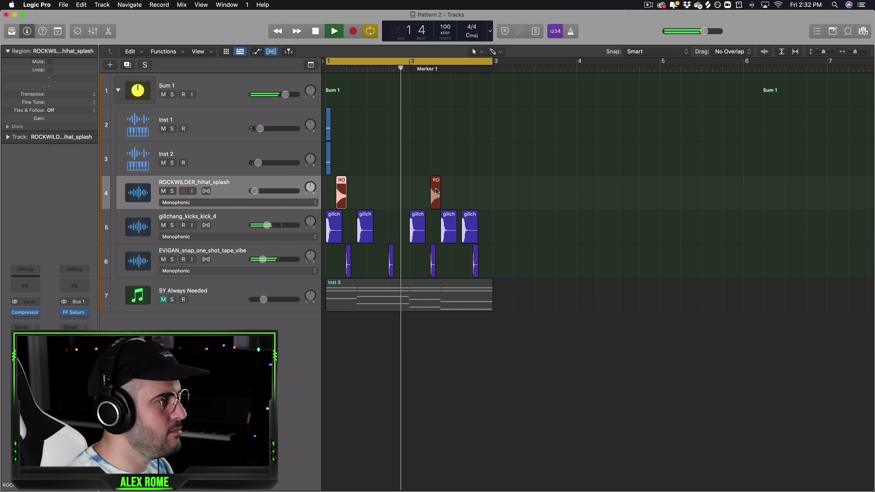
key("space")
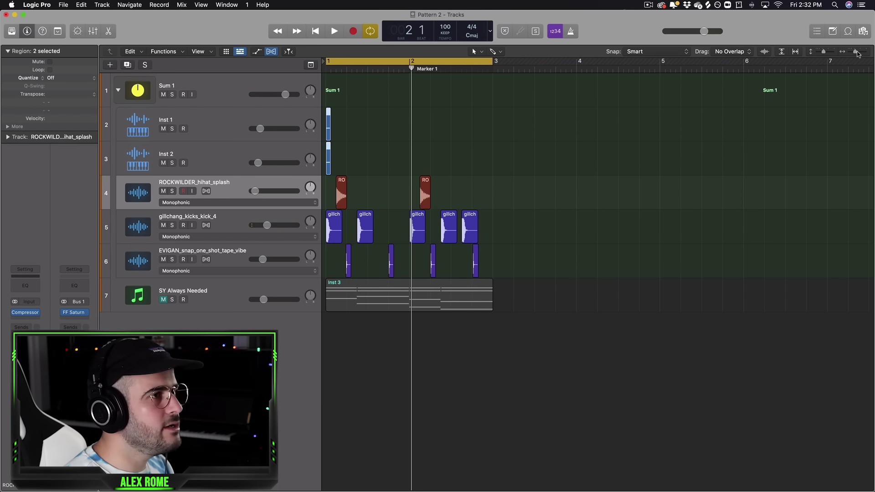
- Lengthen the Inst 1 region to one full bar, clear its note, and open it in the Piano Roll
left_click(858, 53)
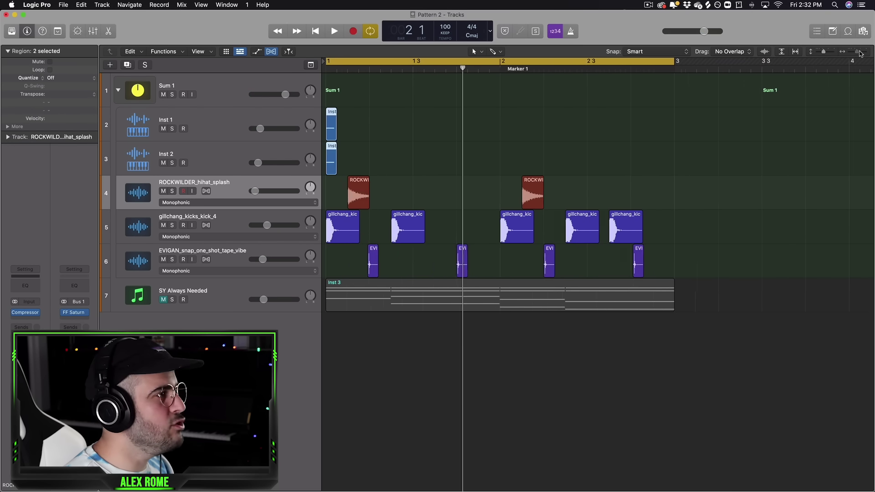
left_click(368, 159)
left_click_drag(400, 176, 326, 128)
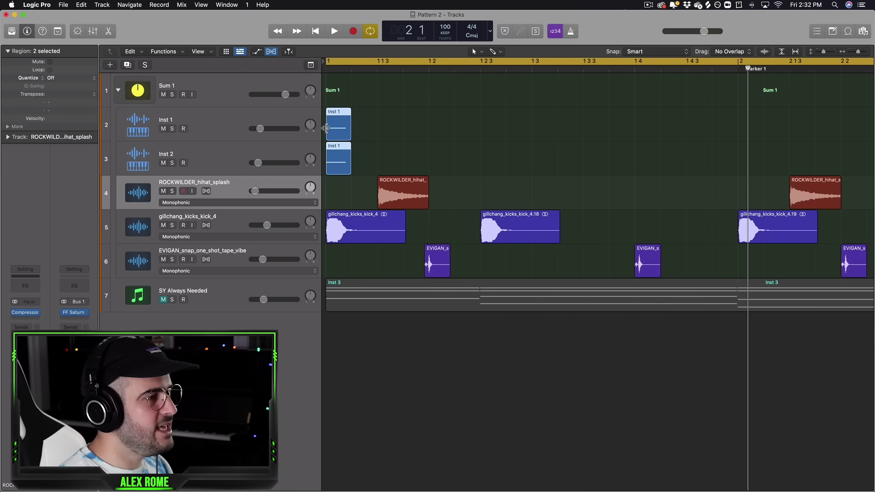
scroll(863, 127, "right", 2)
scroll(838, 108, "left", 2)
left_click_drag(859, 52, 857, 51)
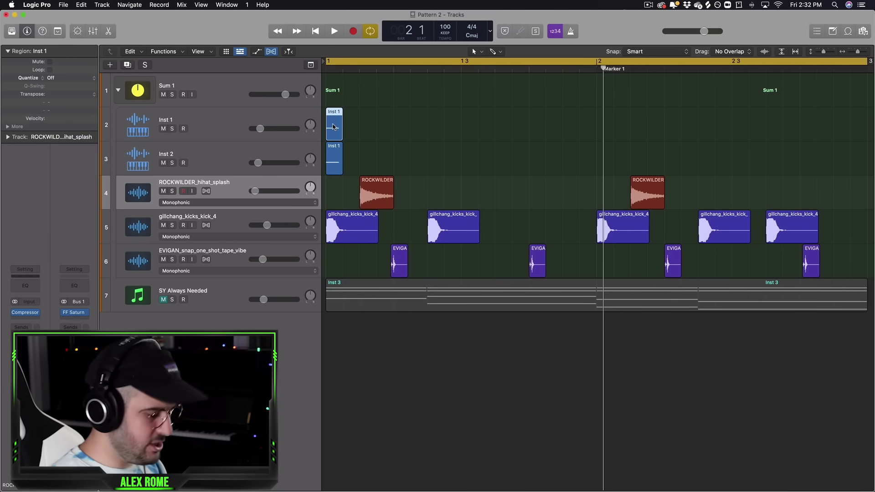
double_click(333, 127)
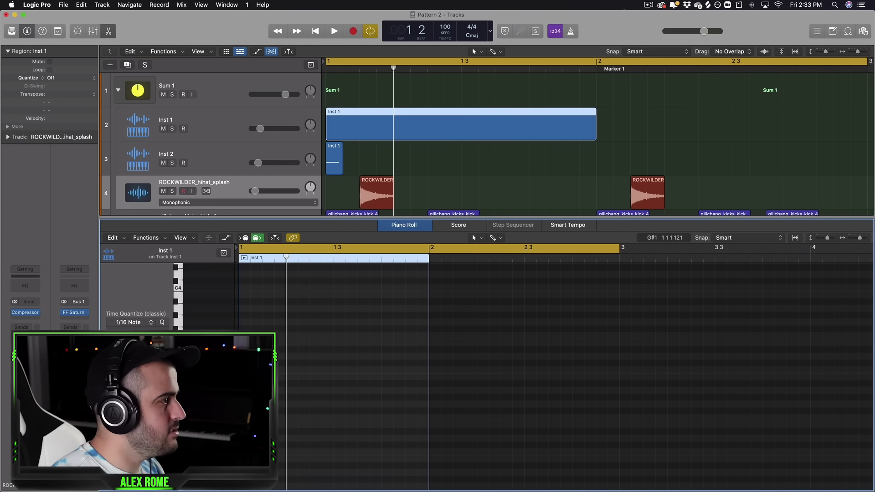
left_click_drag(859, 238, 862, 238)
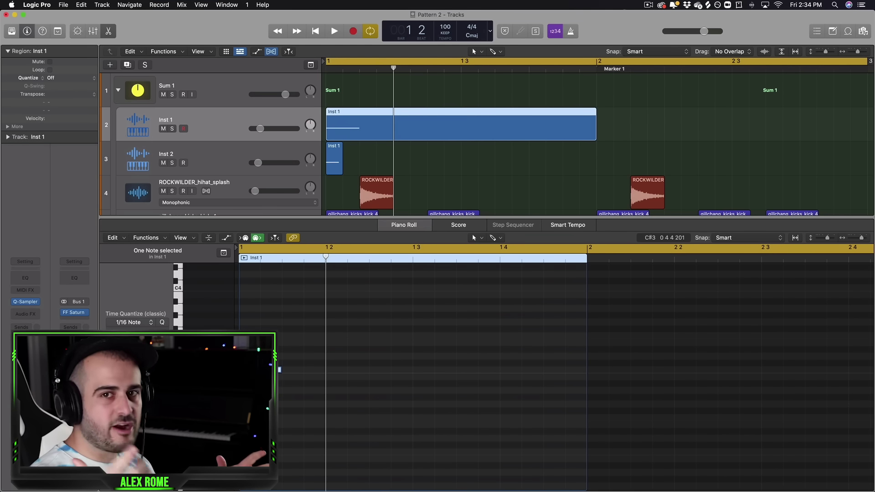
- Enter four sixteenth notes on C3 across beat 1, set the last one's velocity to 39, and play them
left_click_drag(280, 369, 258, 373)
left_click(268, 370)
left_click(289, 369)
left_click(311, 370)
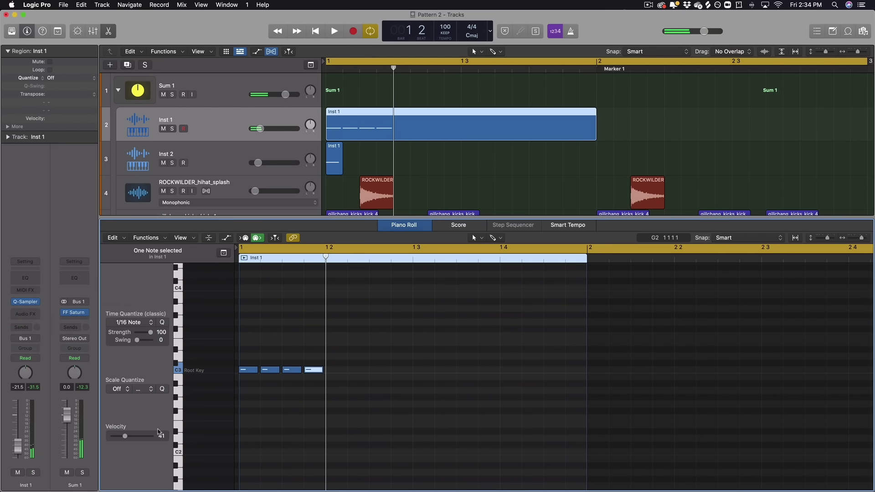
left_click_drag(398, 411, 228, 364)
key("space")
key("space")
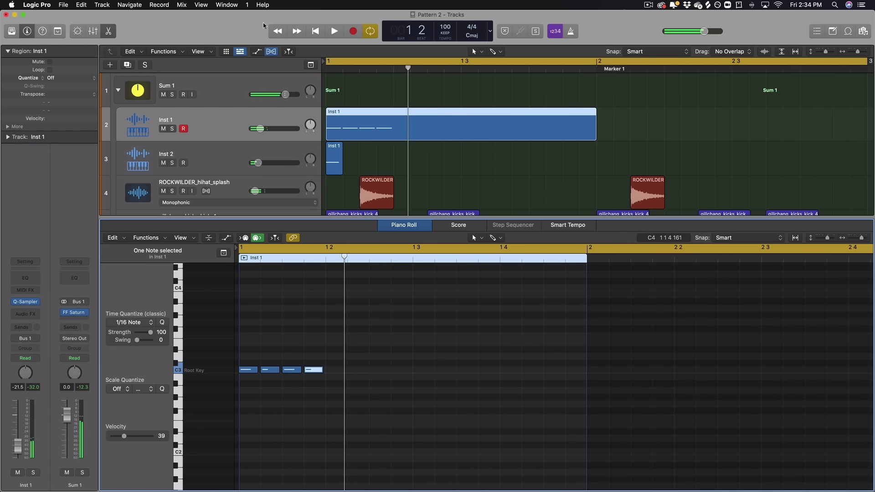
- Solo Inst 1 and repeat the four-note group until sixteenth notes fill the whole bar
left_click(171, 130)
key("space")
key("space")
left_click_drag(362, 424, 249, 350)
key("super+r")
key("space")
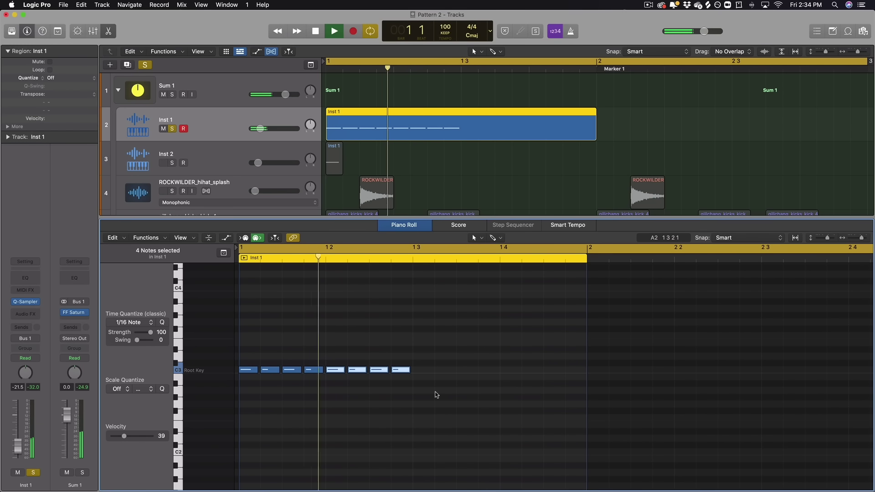
key("super+r")
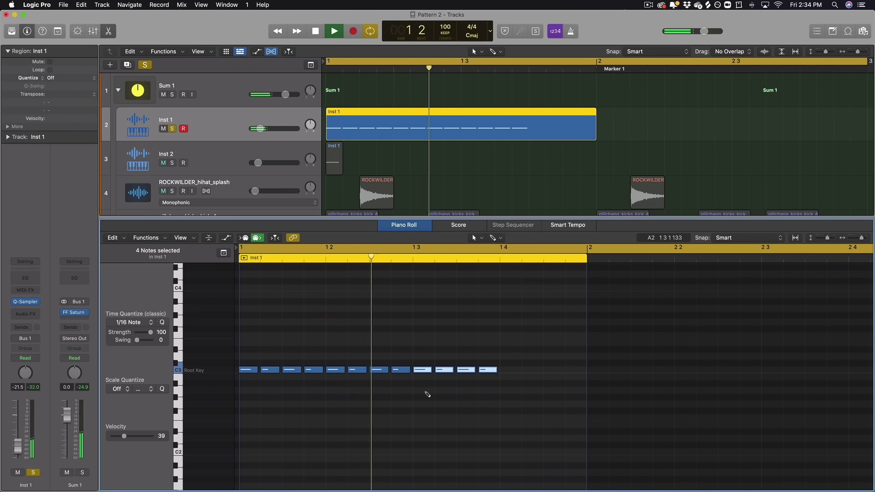
key("super+r")
key("space")
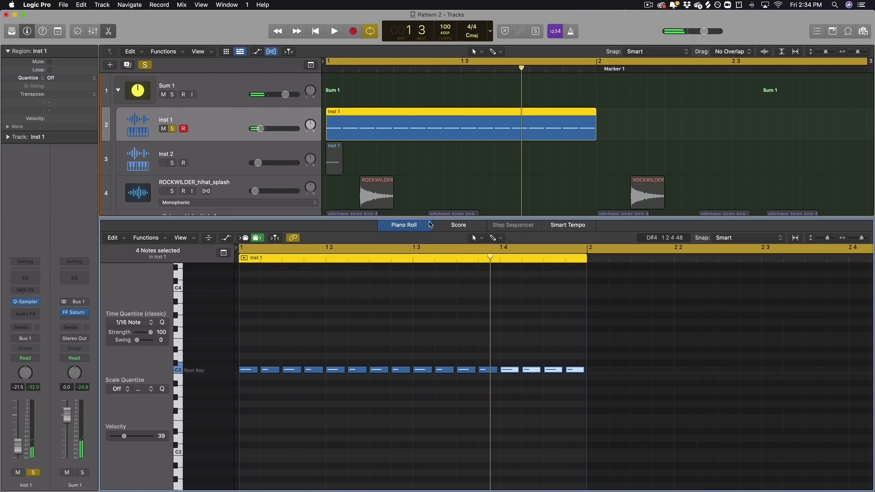
- Set the 1/16 Note quantize swing of all the Inst 1 notes to 59, listen, and close the Piano Roll
left_click_drag(618, 400, 235, 349)
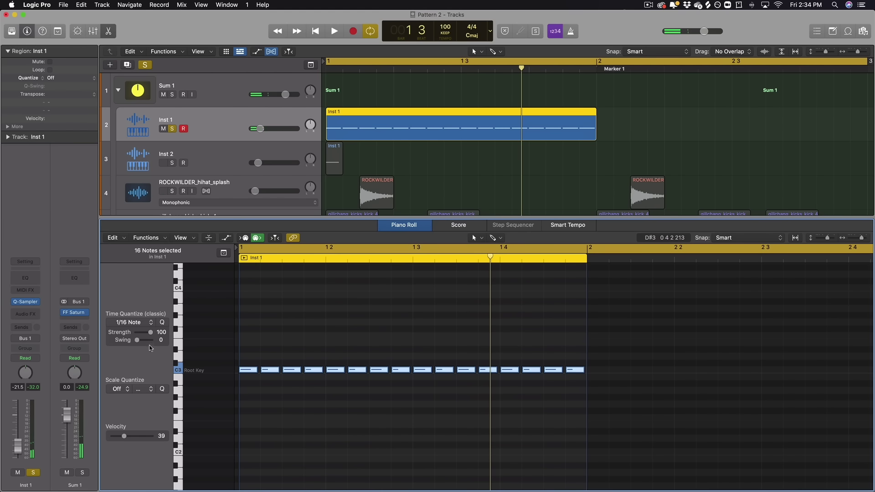
left_click_drag(139, 341, 149, 342)
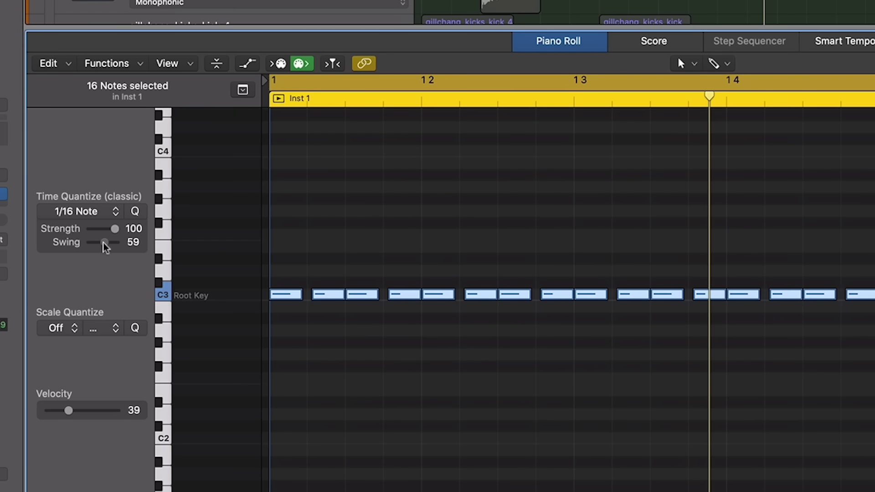
key("space")
key("p")
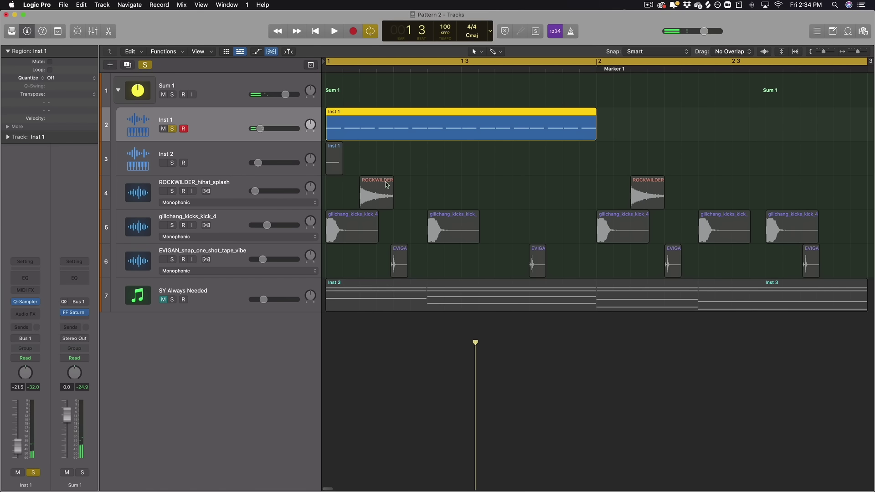
- Replace the short Inst 2 region with a copy of the one-bar swung Inst 1 region
left_click_drag(396, 161, 321, 154)
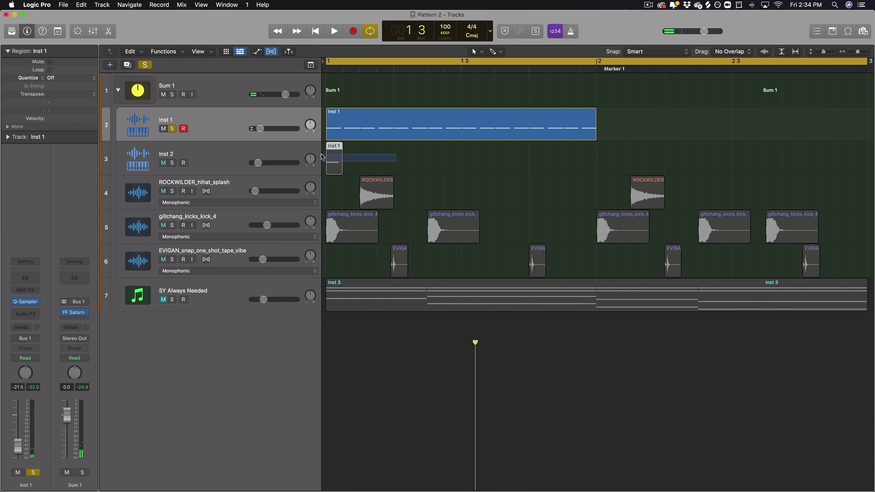
left_click_drag(668, 112, 396, 162)
key("super+r")
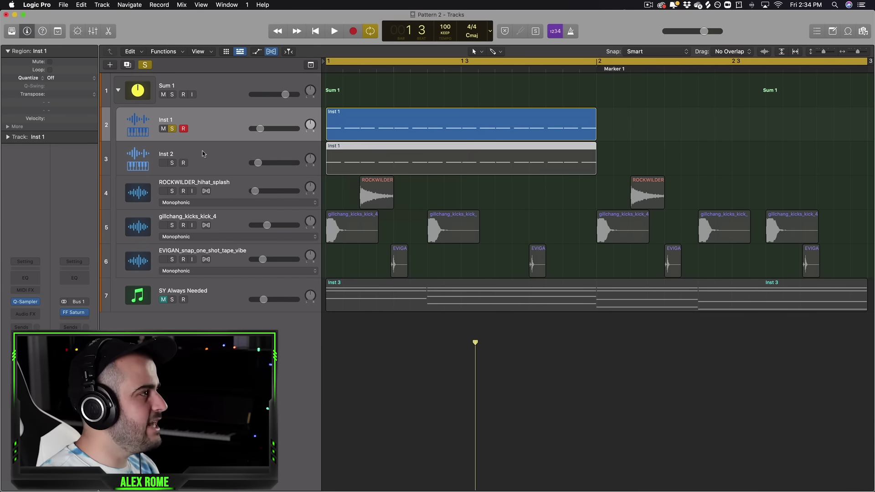
- Listen to Inst 2 soloed, and repeat the Inst 1 and Inst 2 regions in bar 2
left_click(173, 163)
left_click(174, 129)
left_click(215, 155)
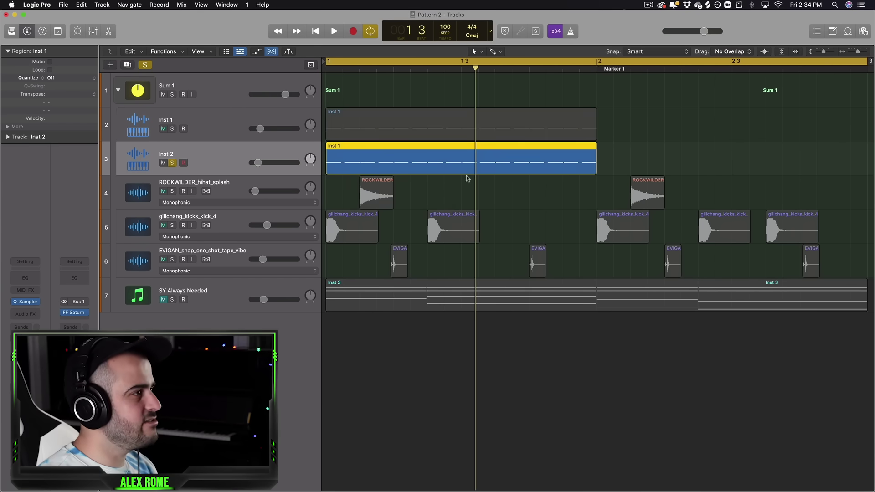
key("space")
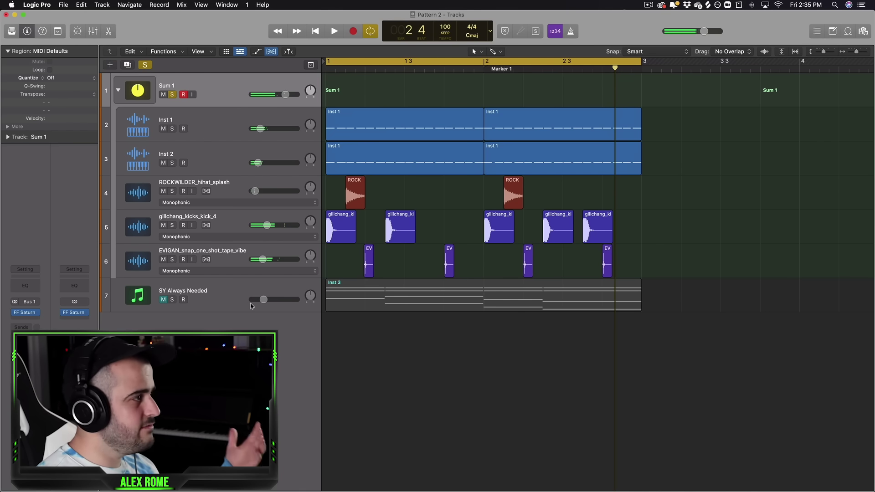
- Solo the SY Always Needed chord track together with the Sum 1 drum stack
left_click(251, 305)
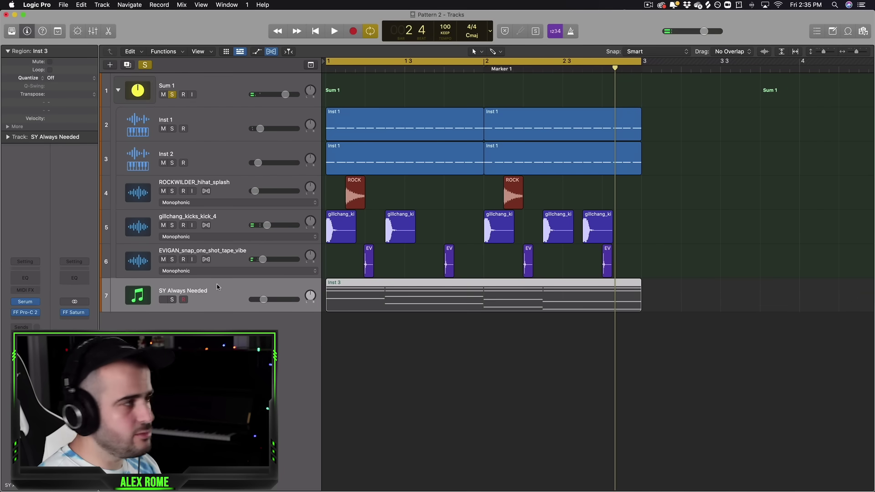
left_click(172, 300)
left_click_drag(496, 340, 517, 310)
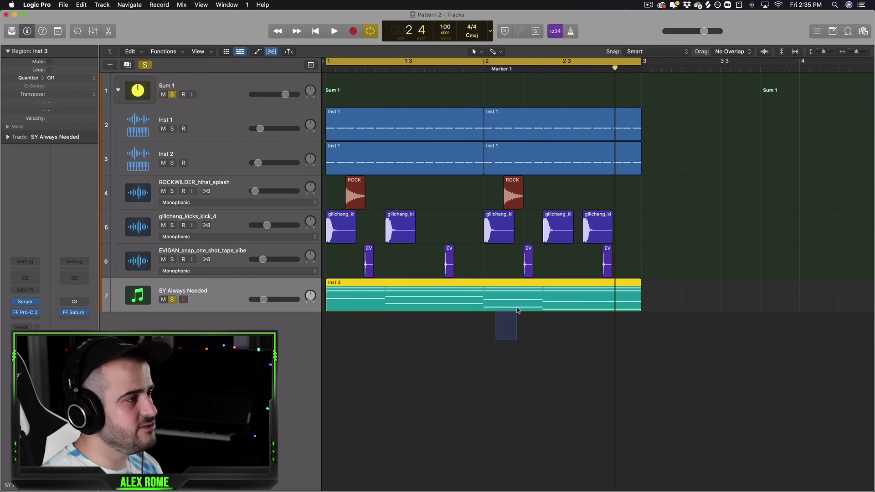